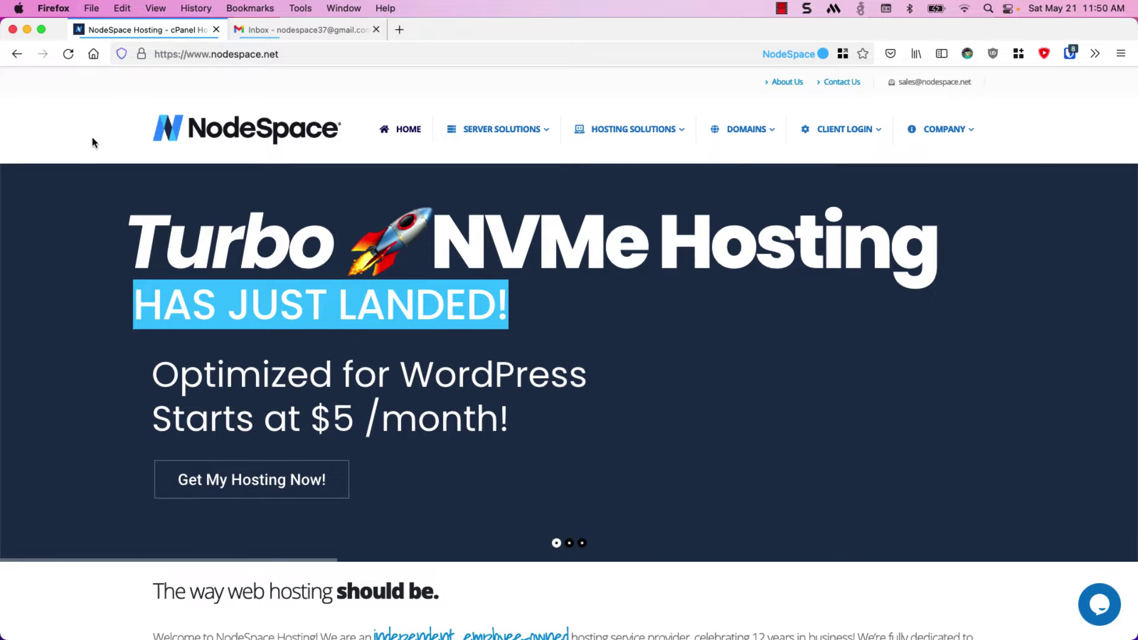
# Reveal the Hosting Solutions submenu in NodeSpace's top navigation
pyautogui.moveTo(600, 133)
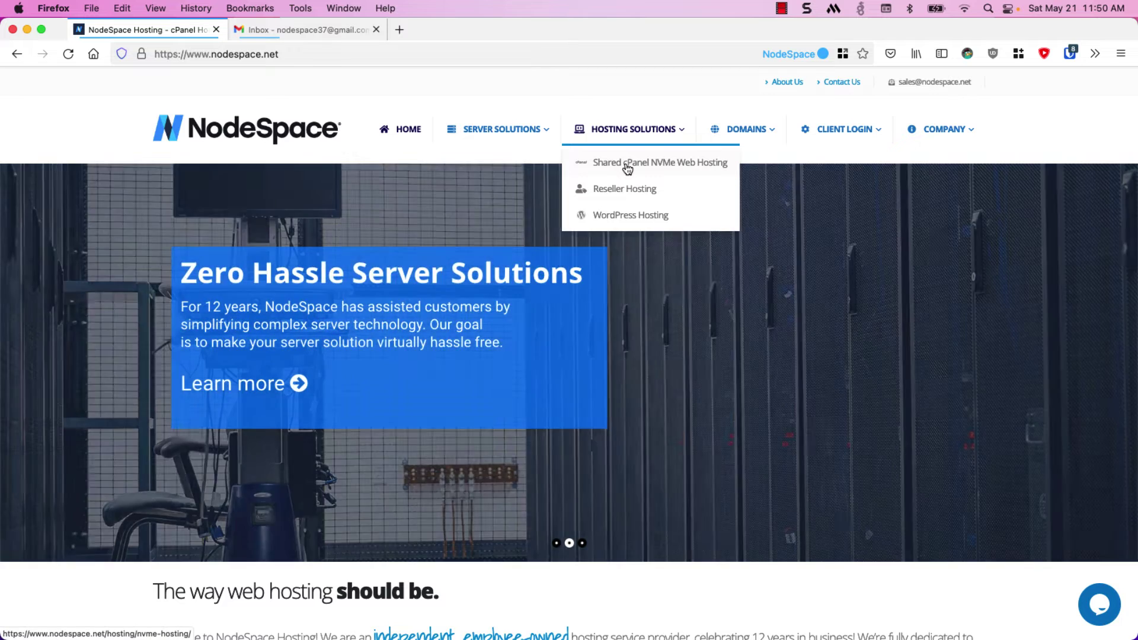
# Go to Shared cPanel NVMe hosting and view the Starter $5, Basics $8, Essentials $17 and Plus $27 plans
pyautogui.click(627, 168)
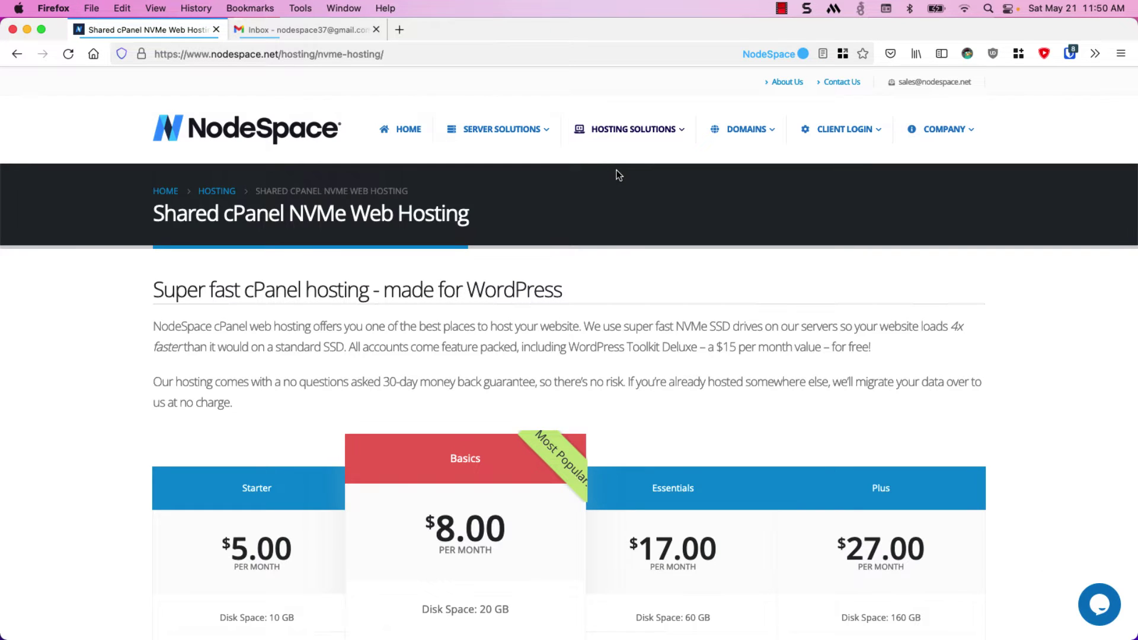
pyautogui.scroll(-5, 617, 175)
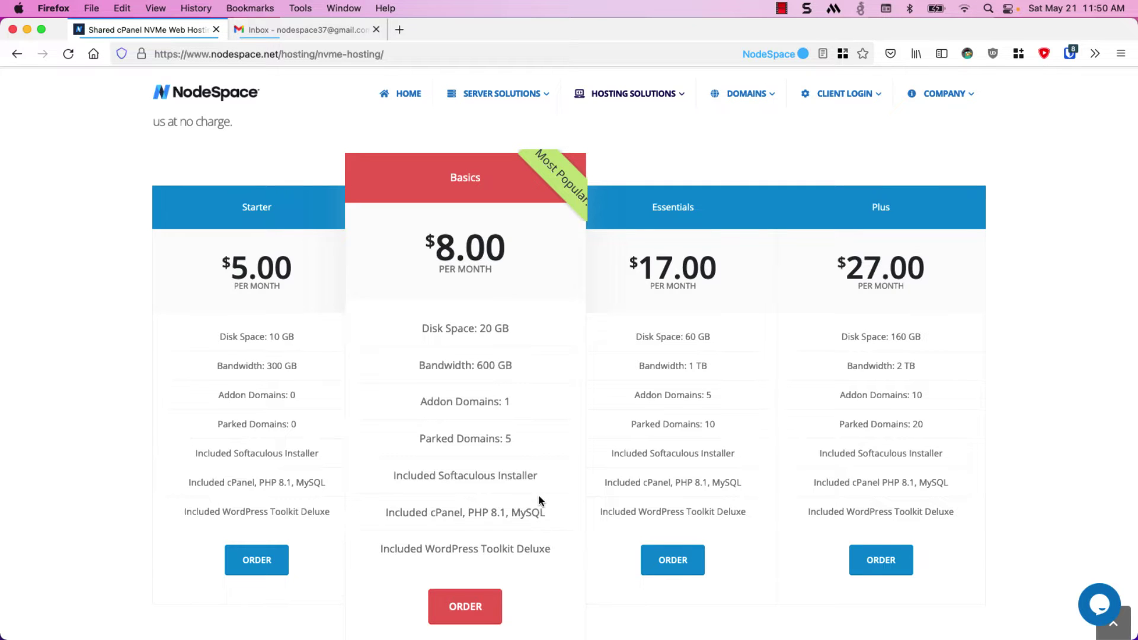
pyautogui.scroll(-1, 538, 499)
pyautogui.scroll(-5, 539, 497)
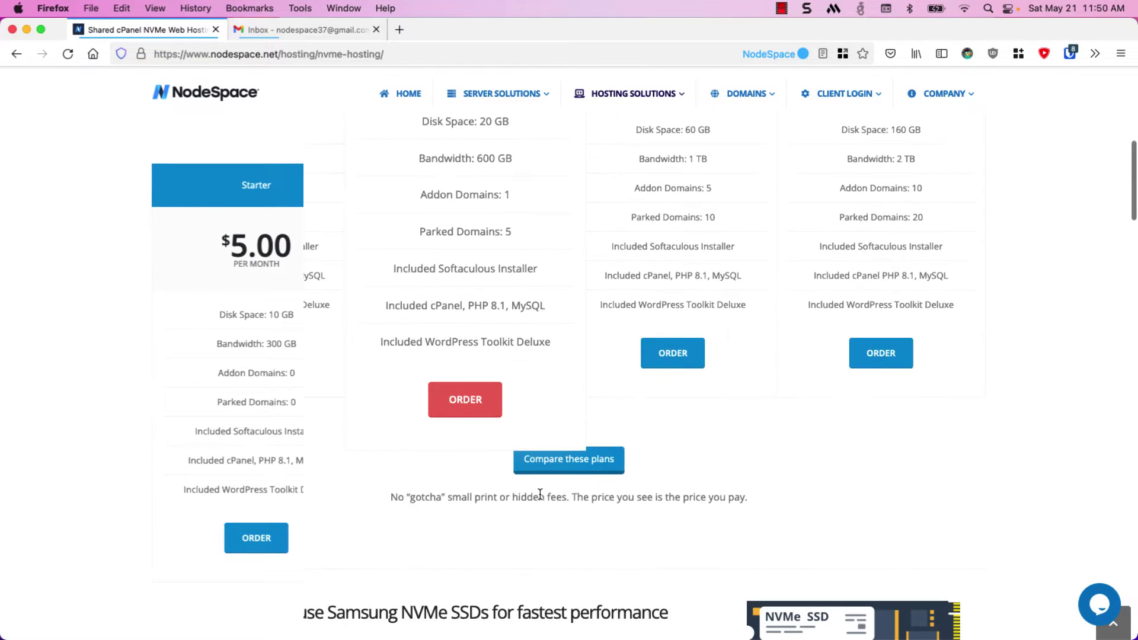
pyautogui.click(562, 468)
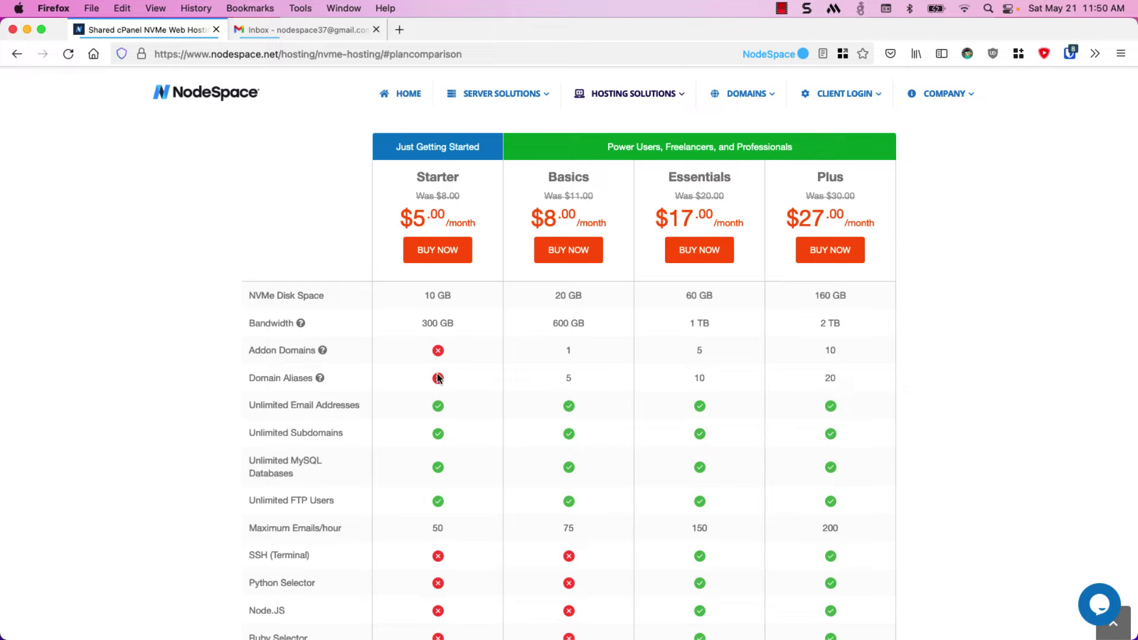
pyautogui.scroll(-5, 454, 394)
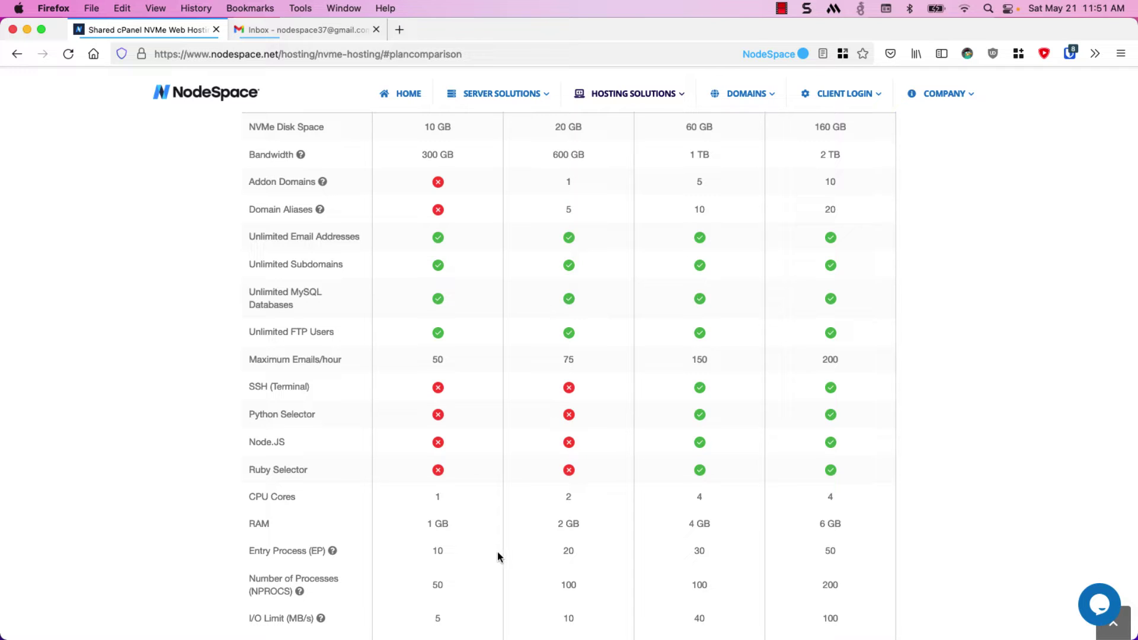
pyautogui.scroll(7, 504, 548)
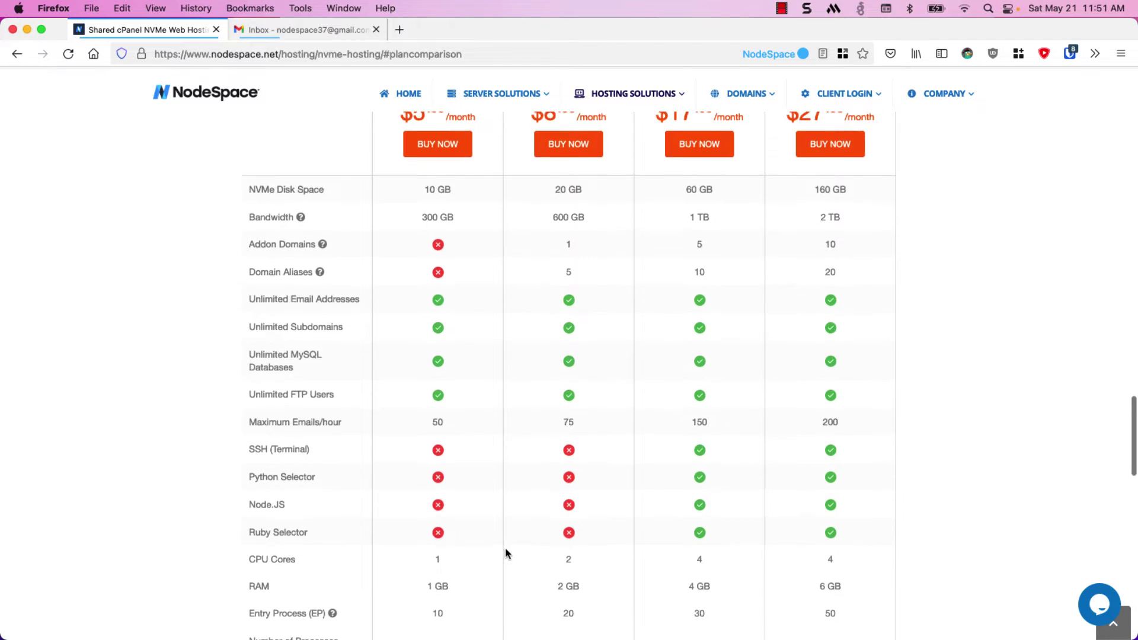
pyautogui.scroll(20, 506, 548)
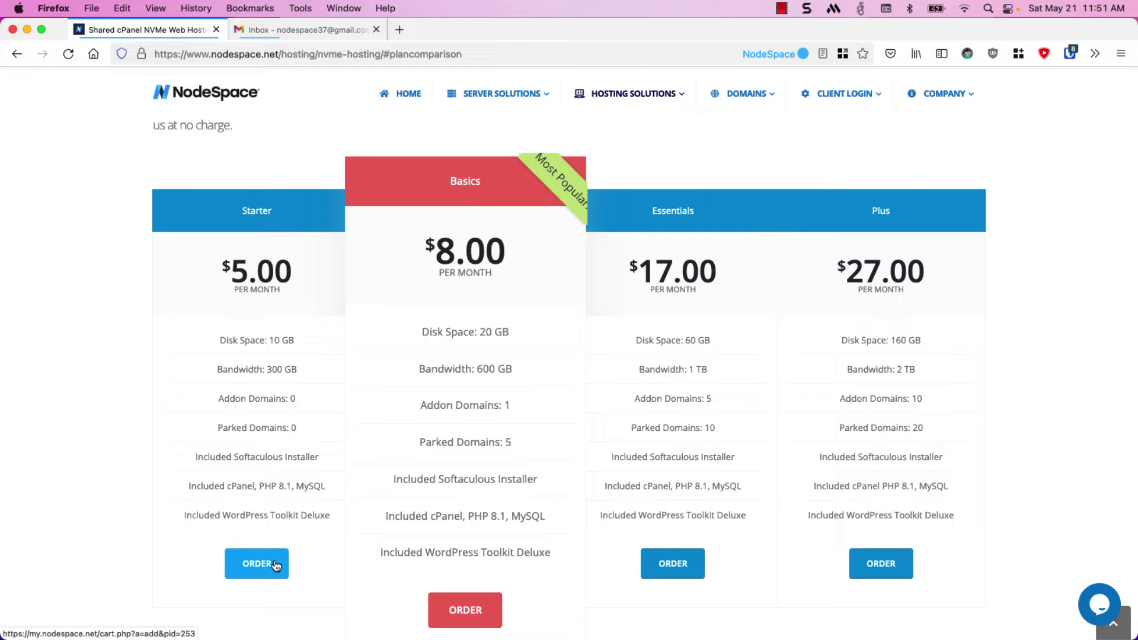
# Highlight 'Included WordPress Toolkit Deluxe' on the $5 Starter plan card
pyautogui.moveTo(183, 516); pyautogui.dragTo(336, 520)
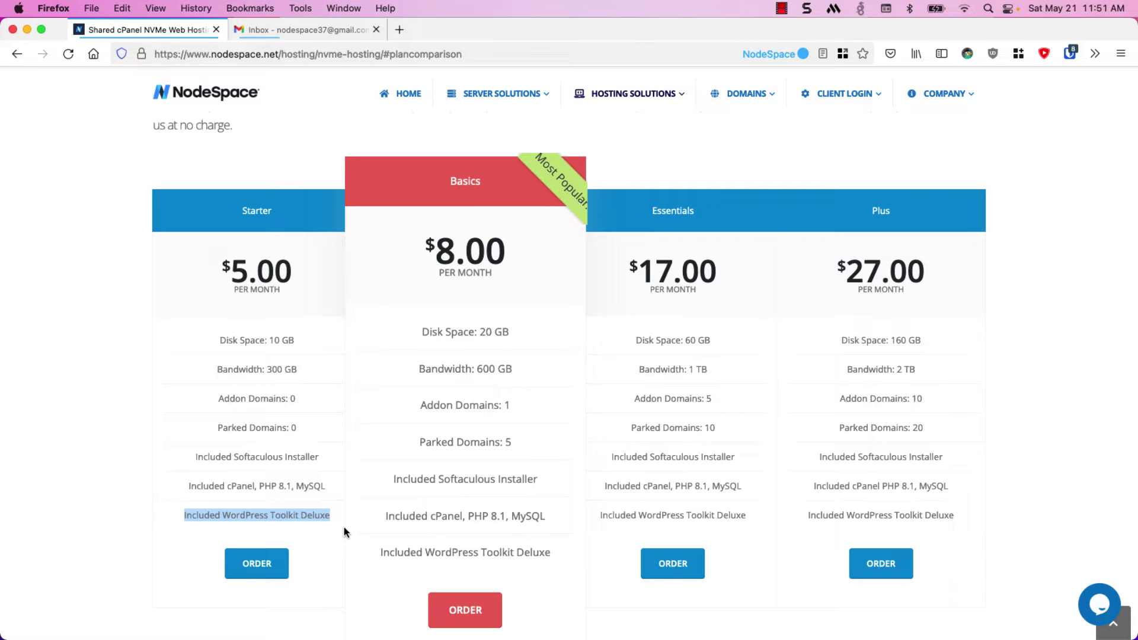
# Start an order for the $5 Starter plan and browse the domain extensions, keeping .com
pyautogui.click(296, 550)
pyautogui.click(256, 567)
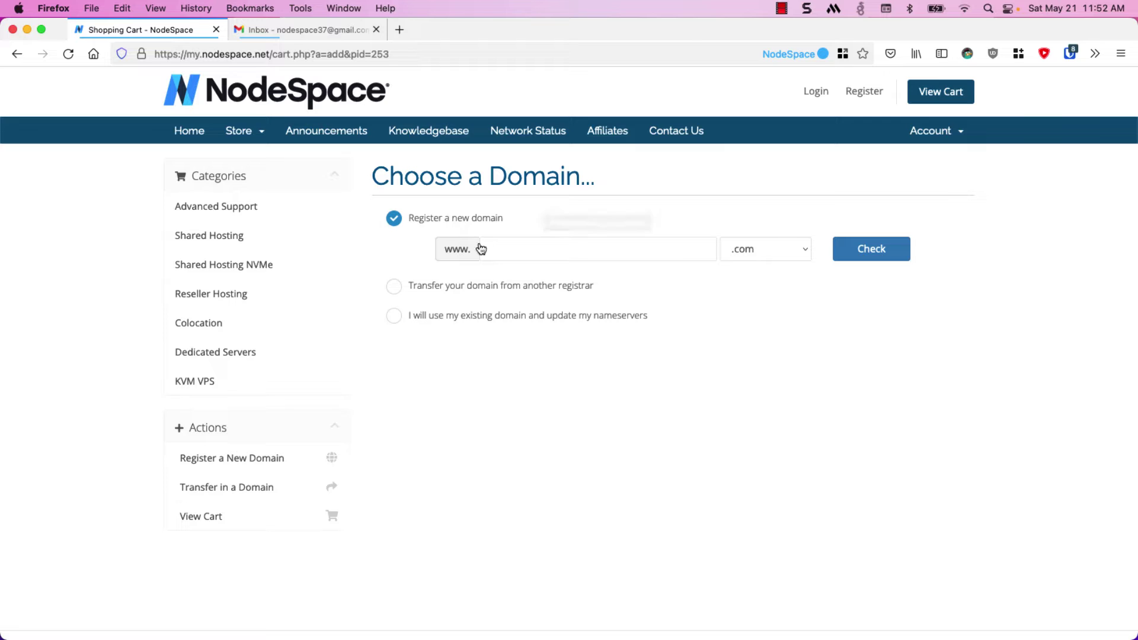
pyautogui.click(772, 247)
pyautogui.scroll(-5, 779, 307)
pyautogui.scroll(5, 779, 307)
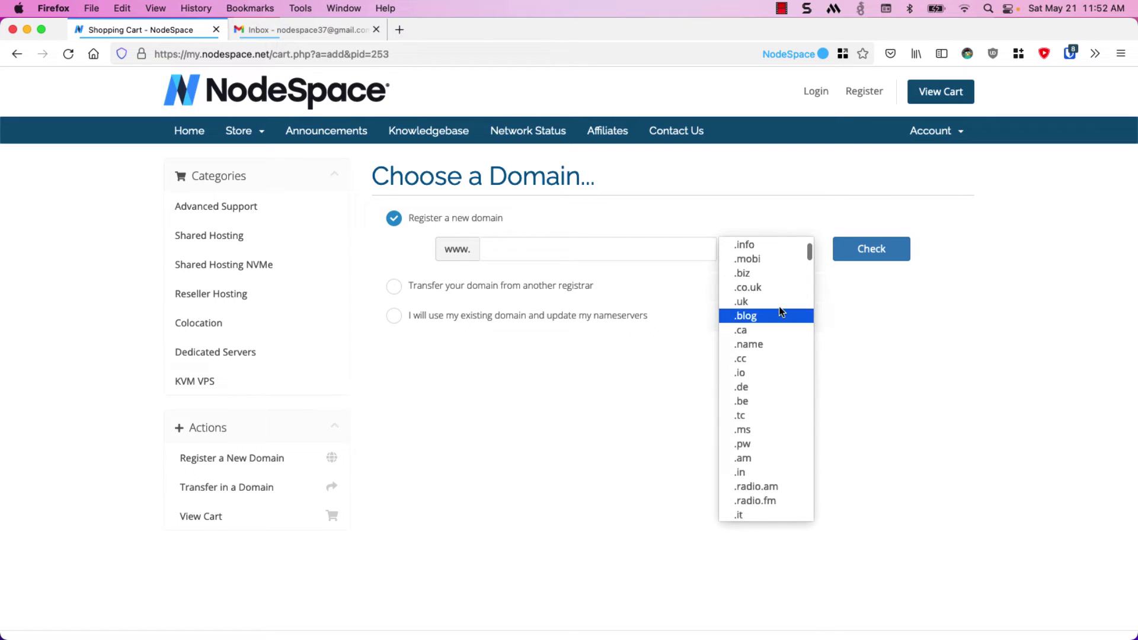
pyautogui.click(693, 333)
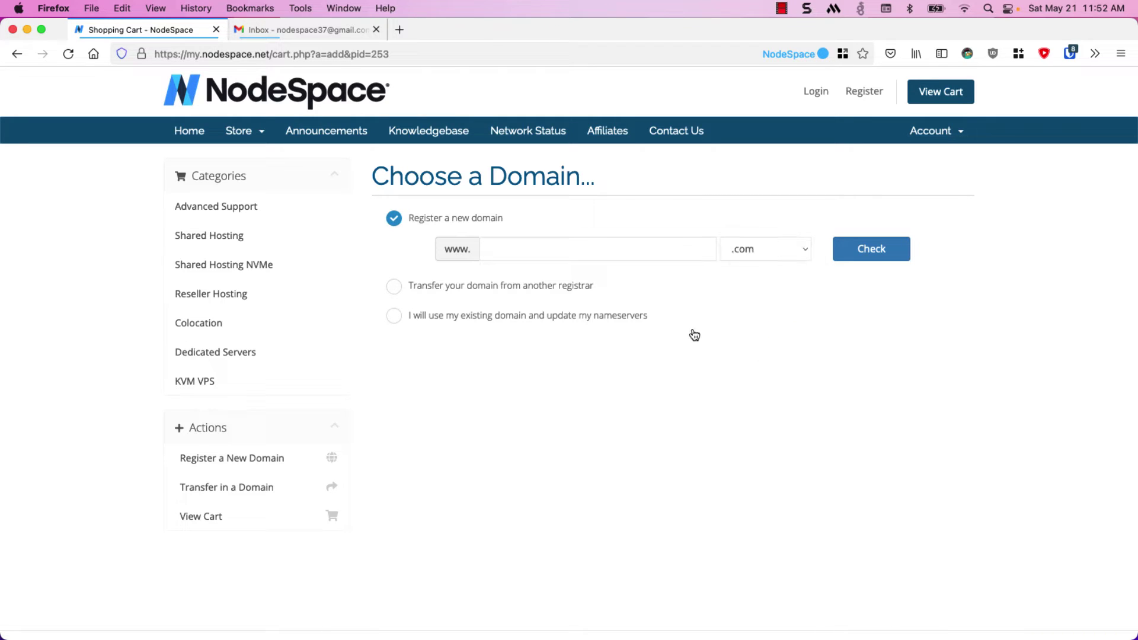
pyautogui.click(240, 131)
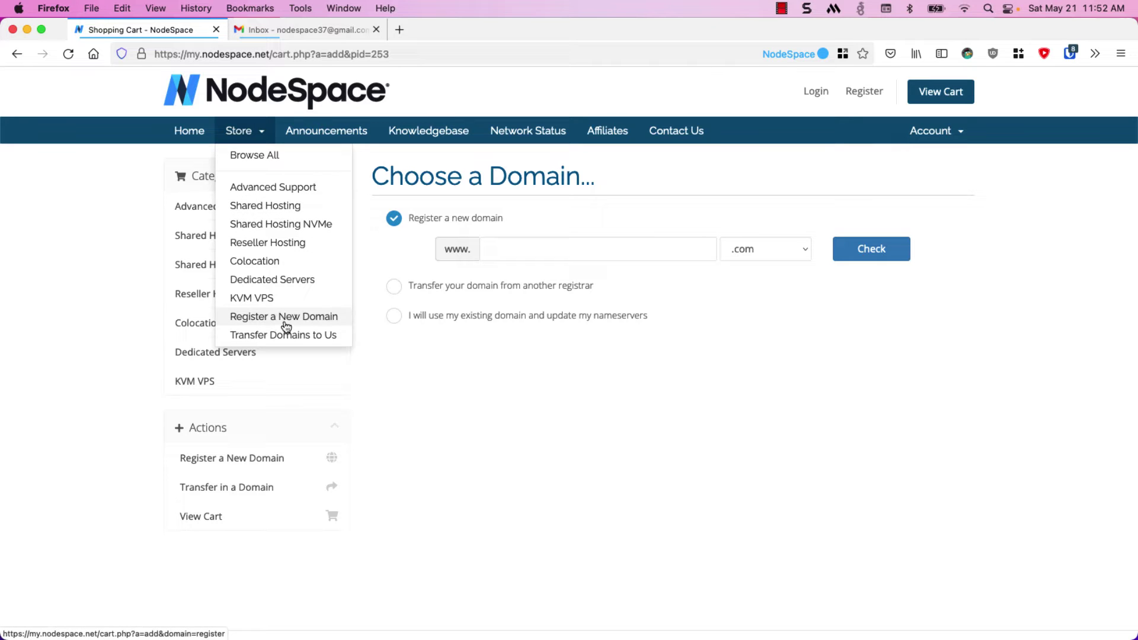
pyautogui.click(401, 330)
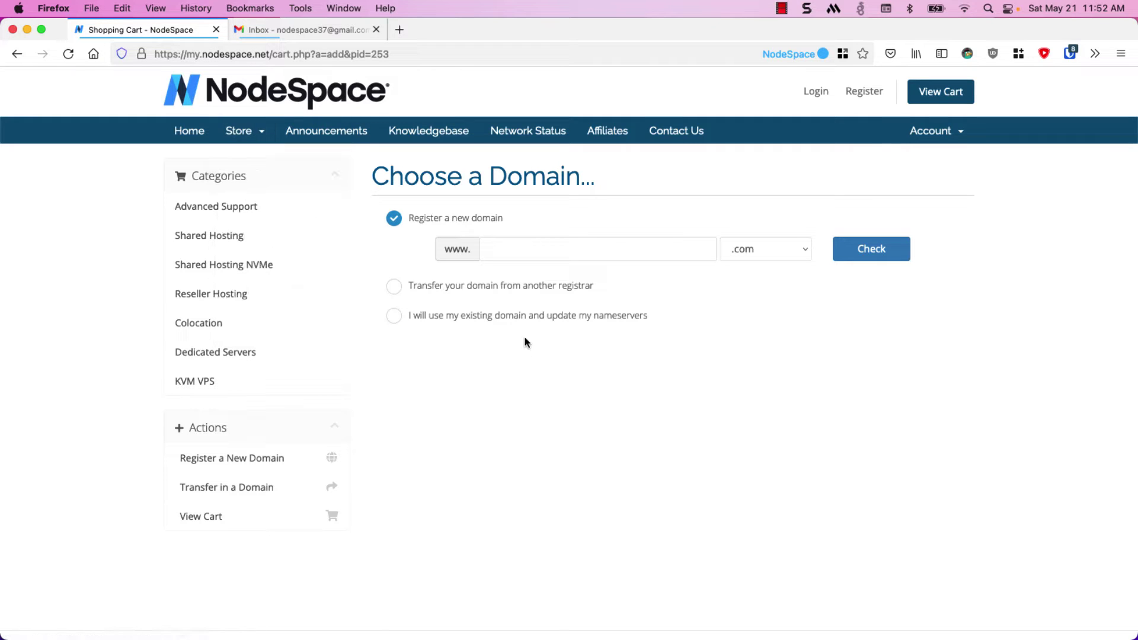
# Choose to use an existing domain, entering zoablue with the com extension
pyautogui.click(524, 282)
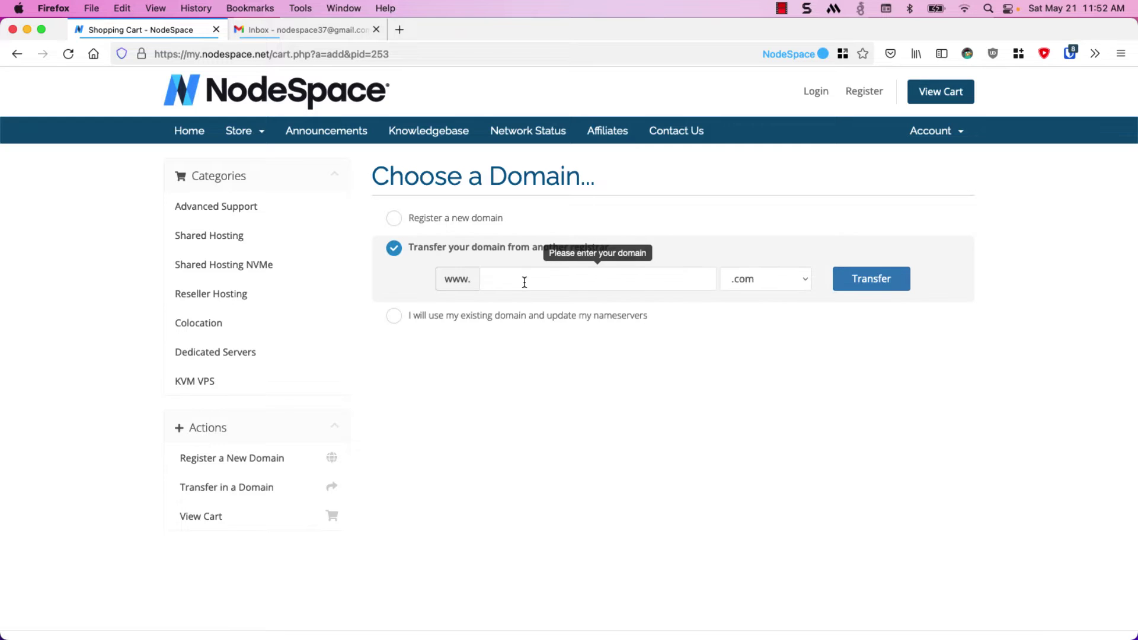
pyautogui.click(532, 314)
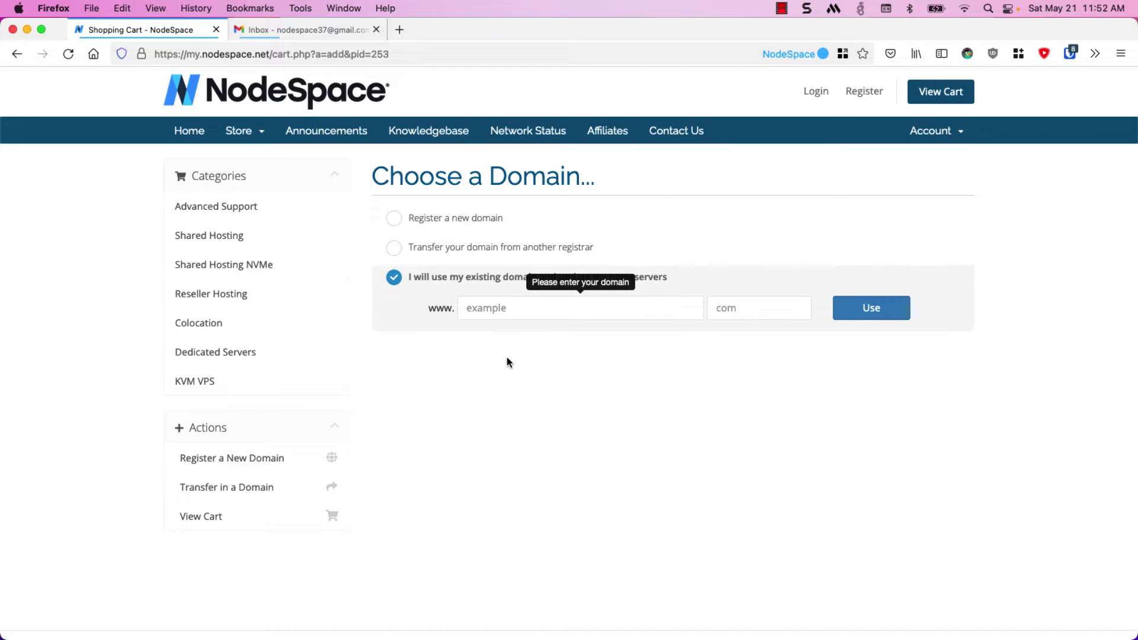
pyautogui.write('zoablue')
pyautogui.press('Tab')
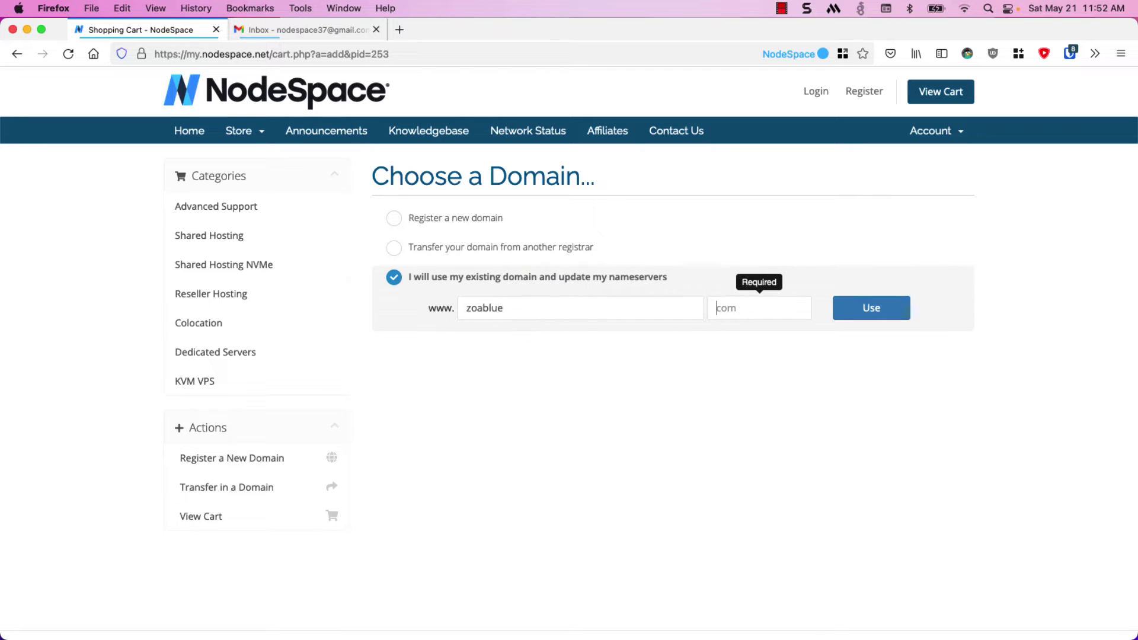
pyautogui.write('com')
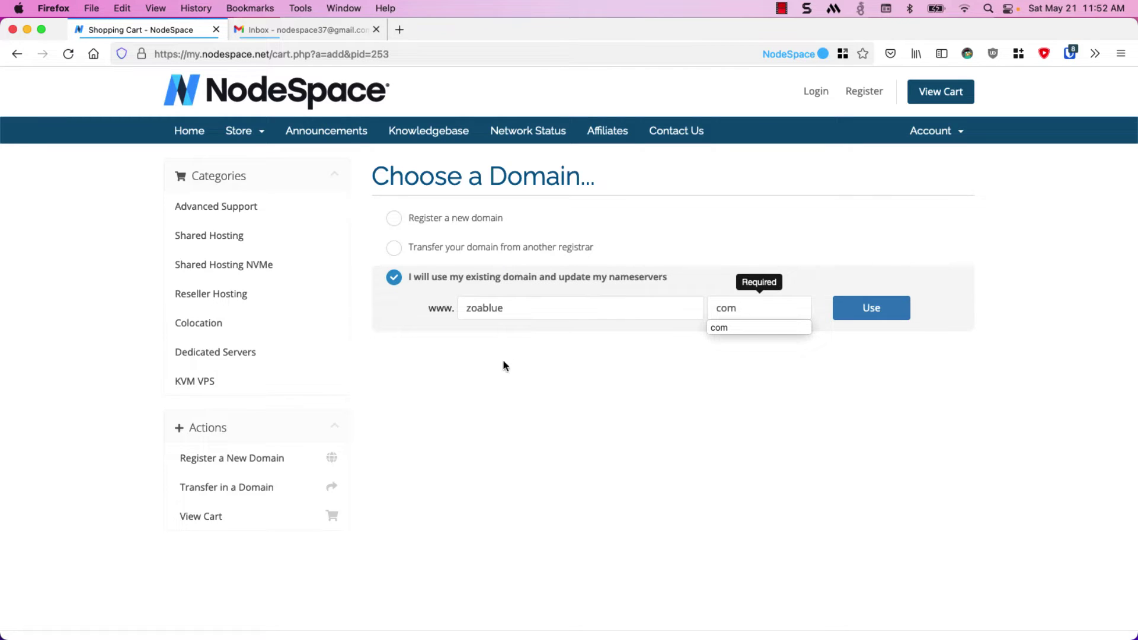
# Confirm zoablue.com for the Starter plan and proceed through the cart to checkout at $5.00
pyautogui.click(859, 309)
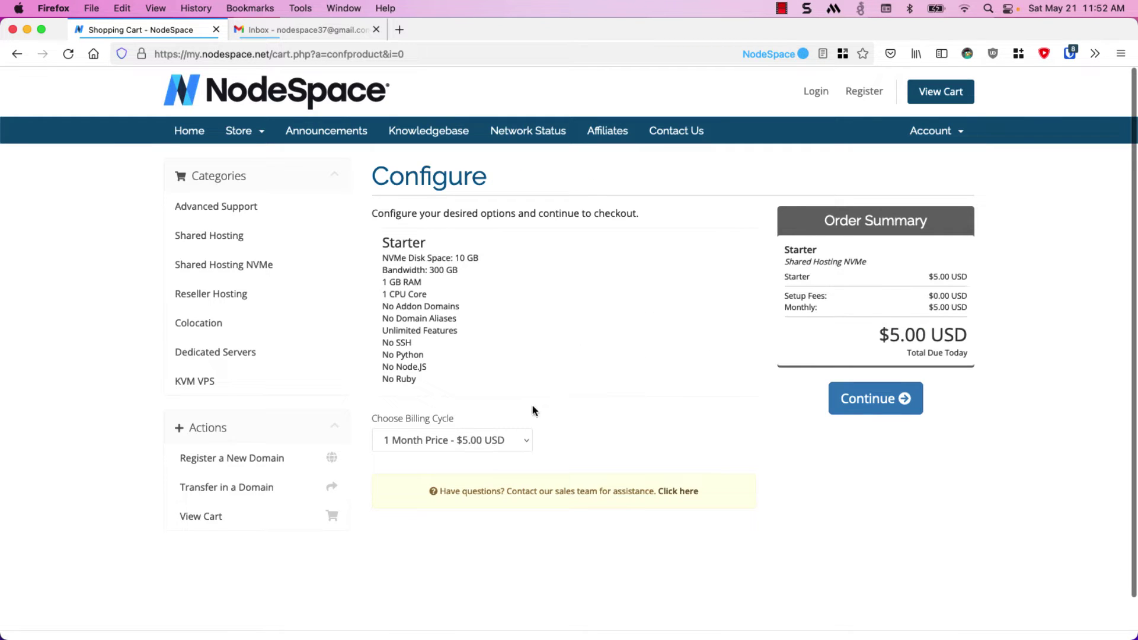
pyautogui.click(902, 407)
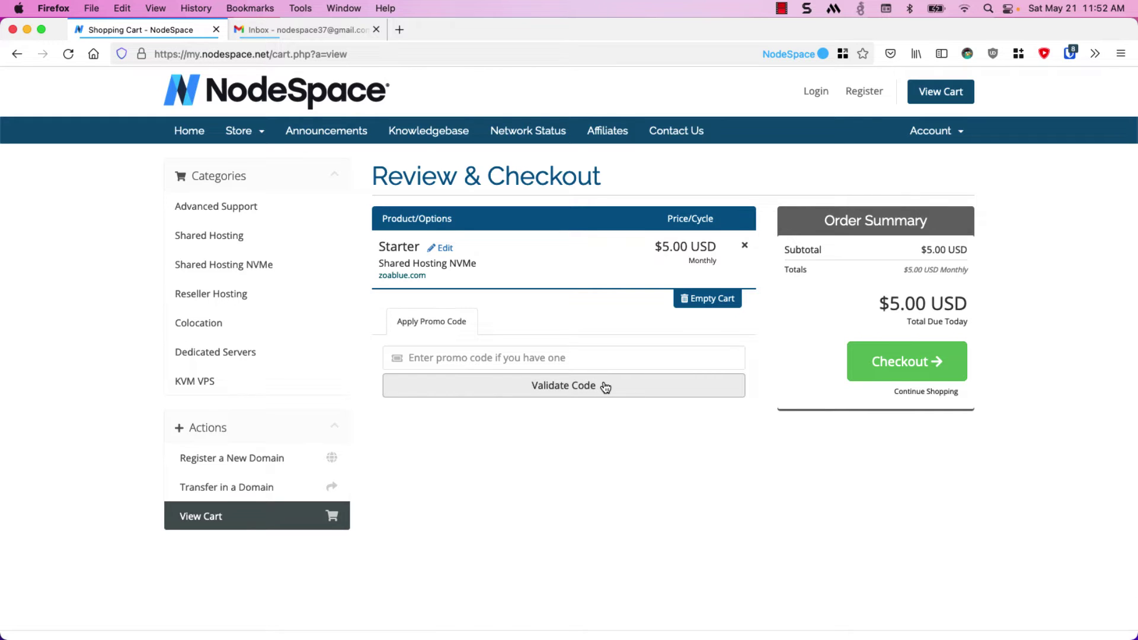
pyautogui.click(879, 371)
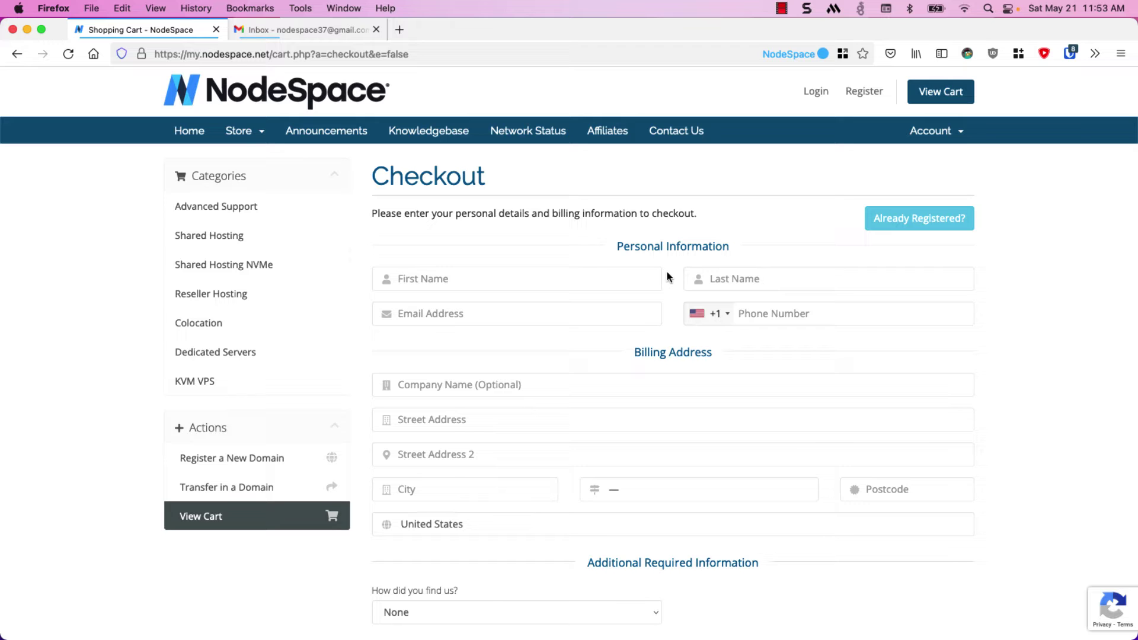
# Move down the checkout form and set the mailing-list option to Yes
pyautogui.scroll(-6, 666, 276)
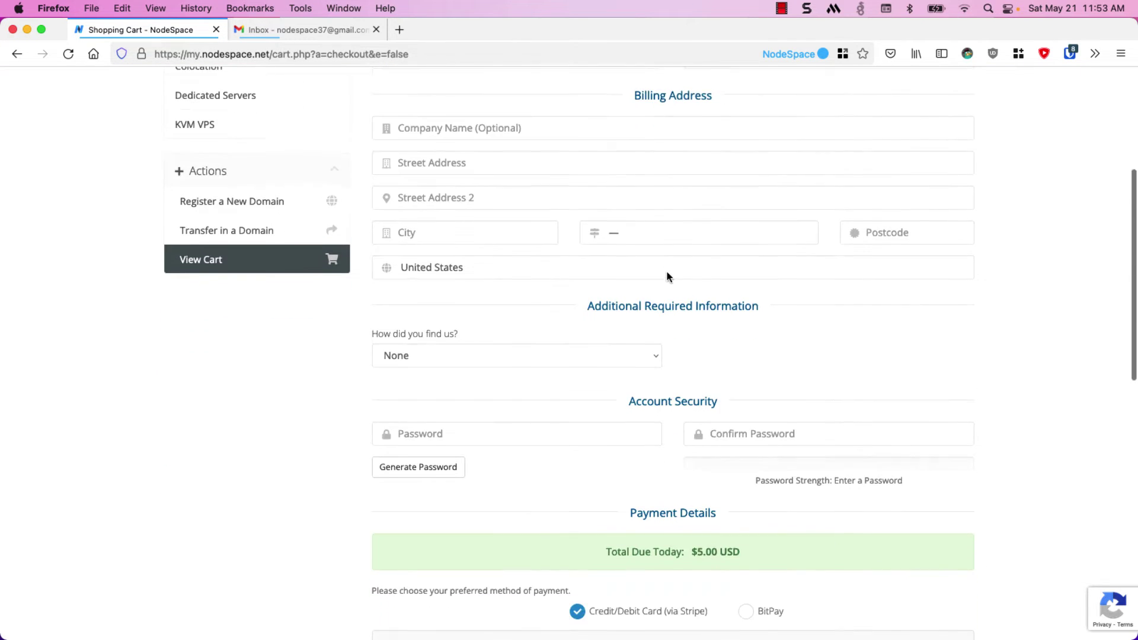
pyautogui.scroll(-4, 667, 277)
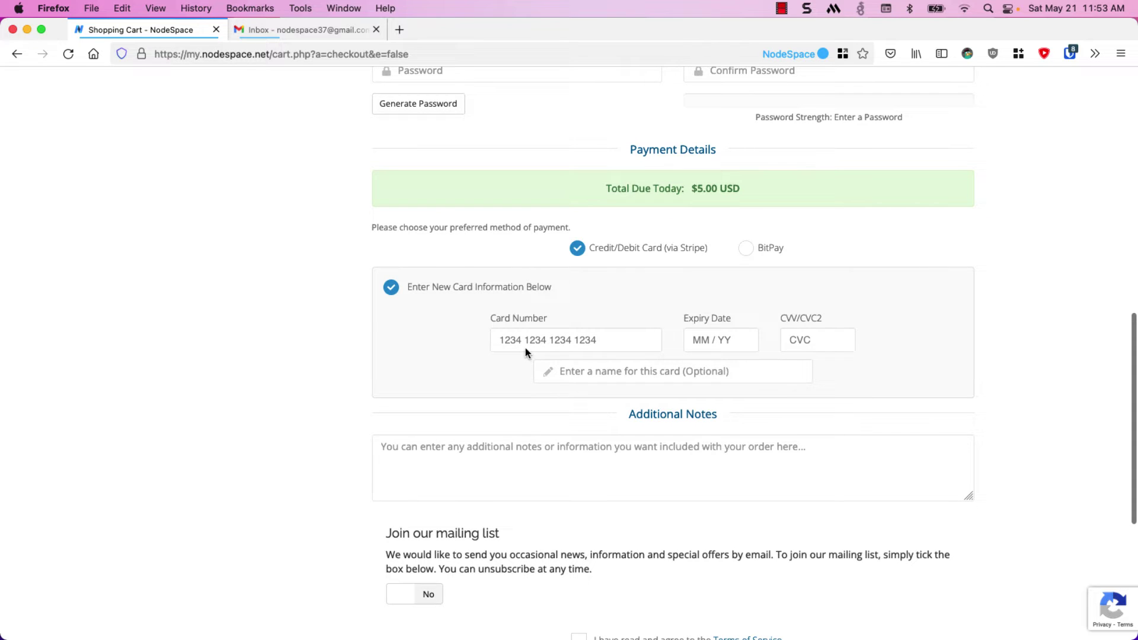
pyautogui.scroll(-1, 528, 345)
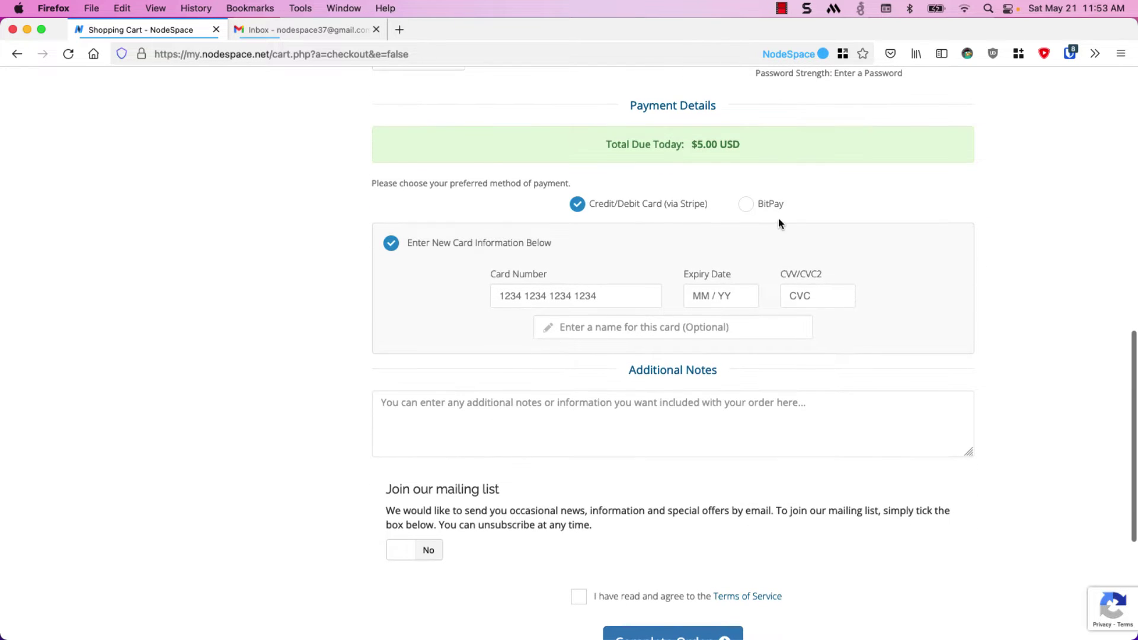
pyautogui.scroll(-1, 722, 227)
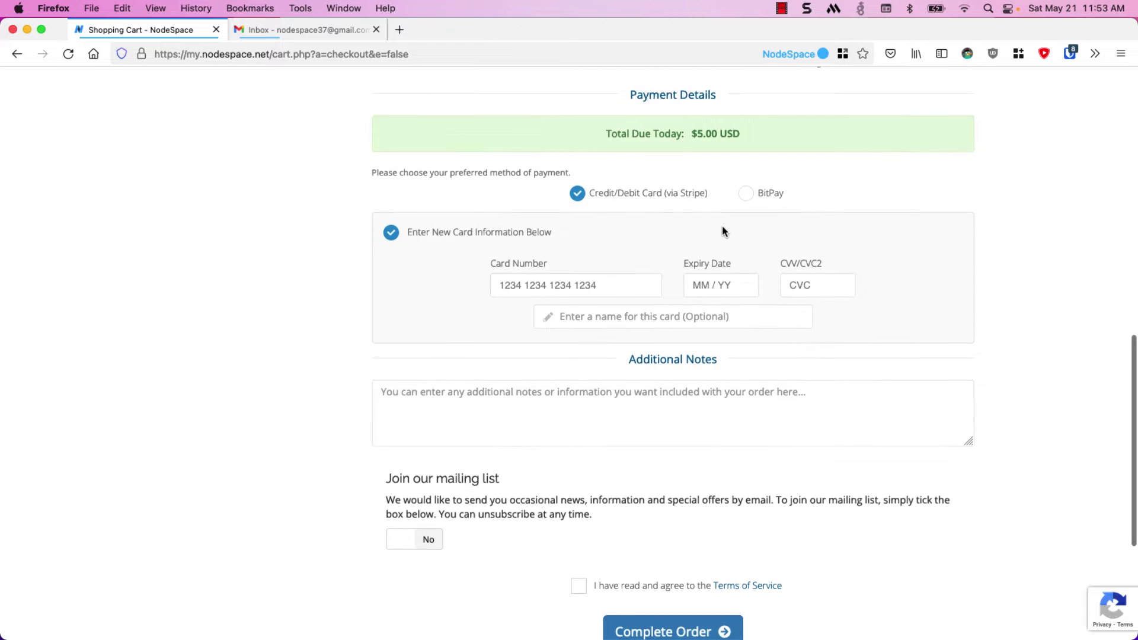
pyautogui.scroll(-3, 722, 228)
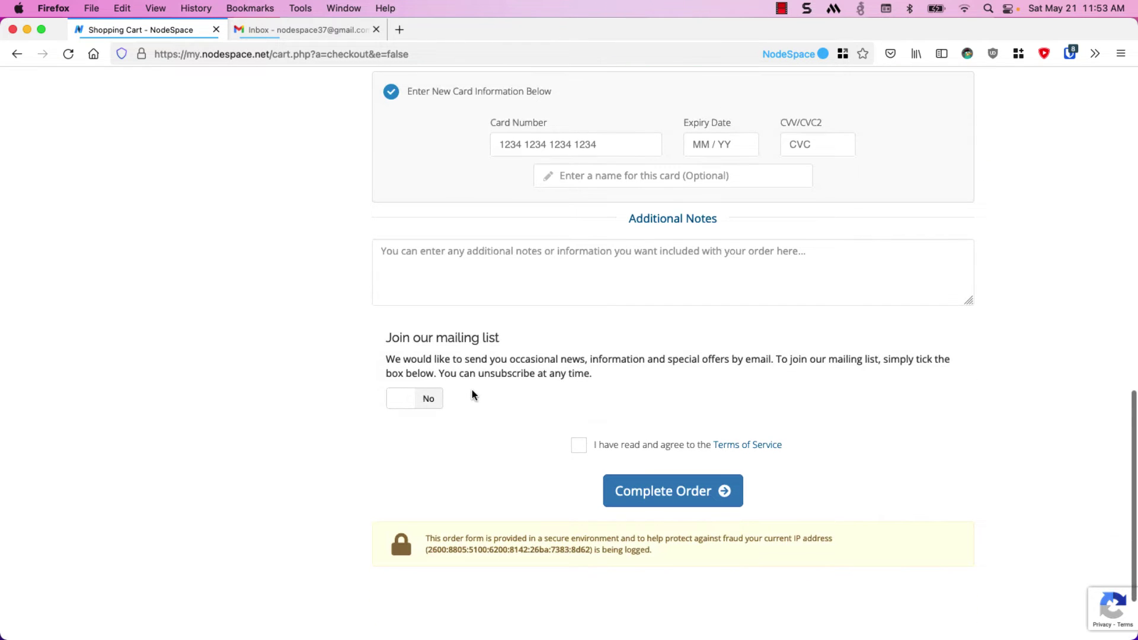
pyautogui.click(428, 399)
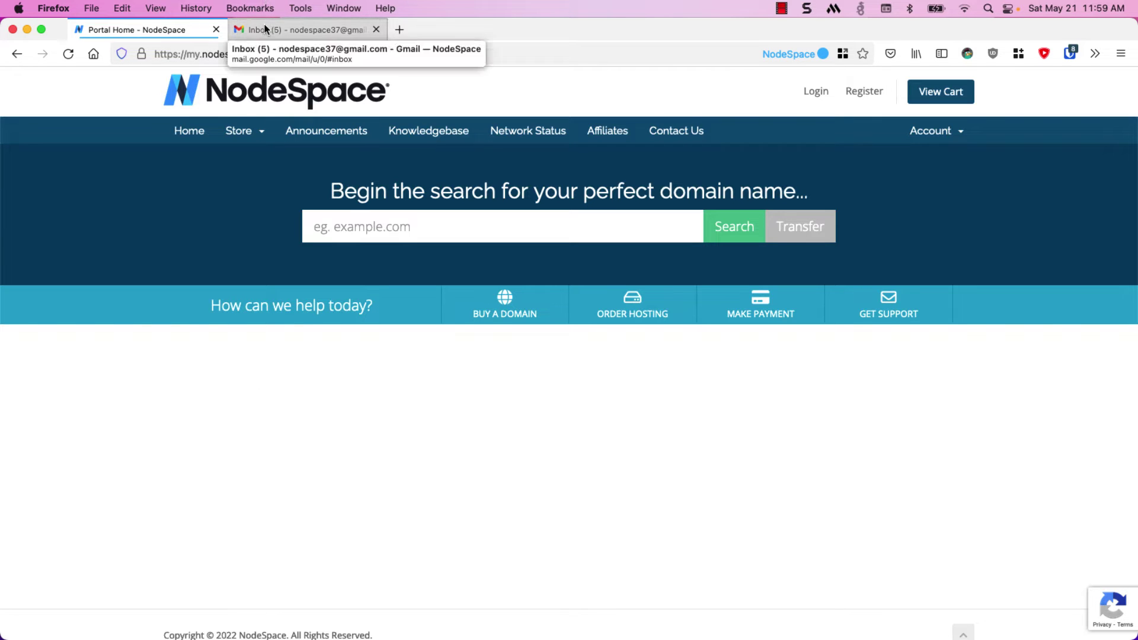
# Open NodeSpace's Email Address Verification message in the Gmail inbox
pyautogui.click(264, 29)
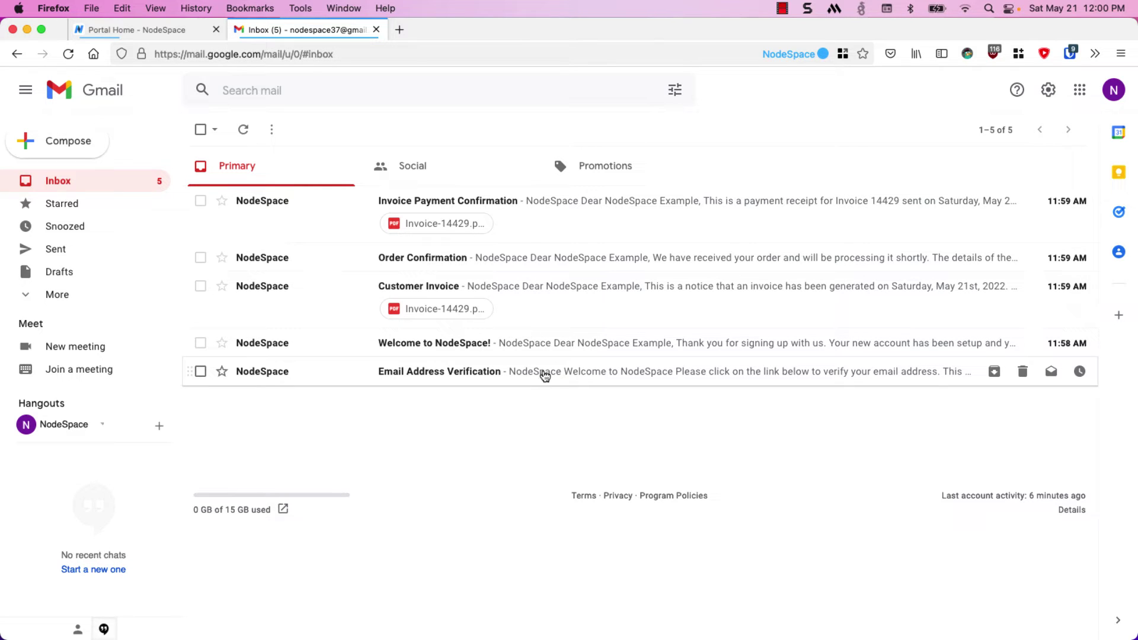
pyautogui.click(544, 376)
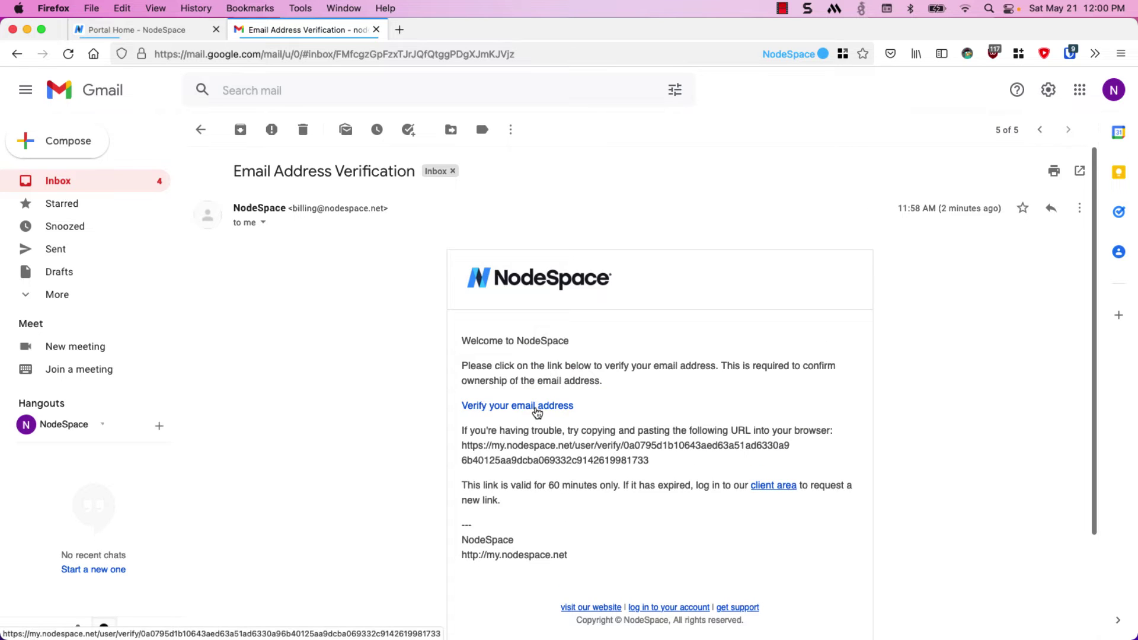
# Verify the email address, then log into the client area with the account email and password
pyautogui.click(537, 408)
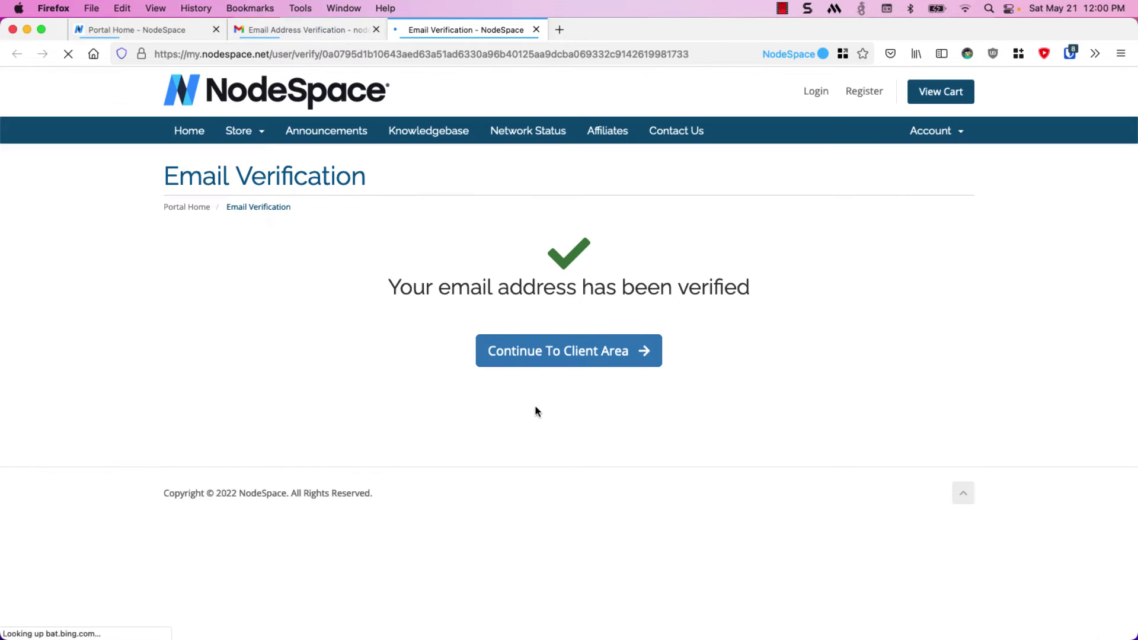
pyautogui.click(538, 350)
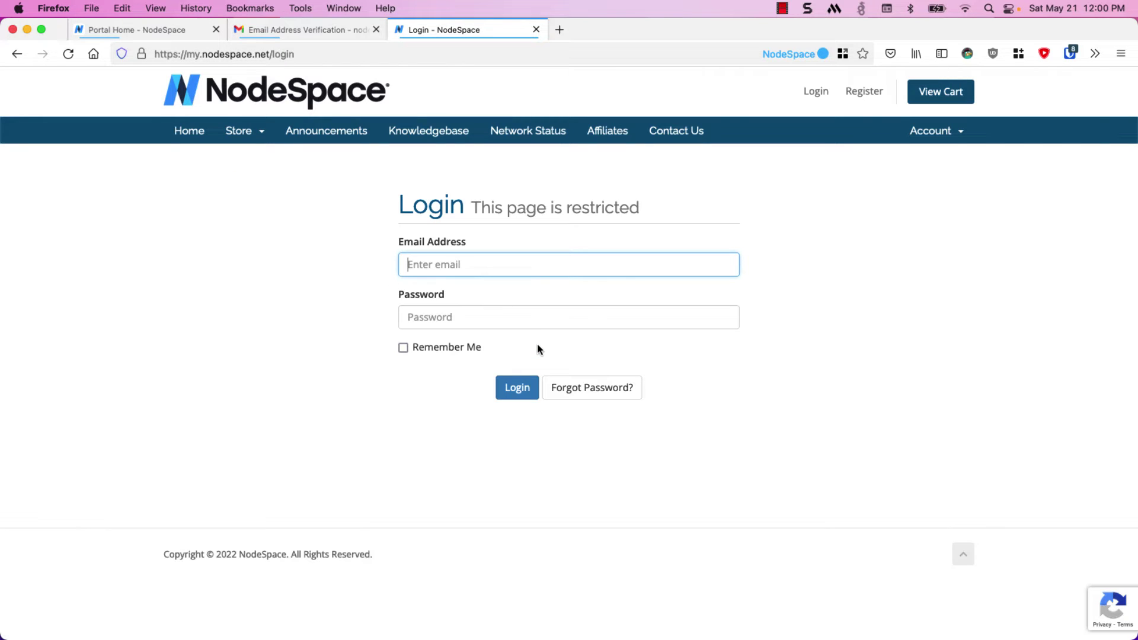
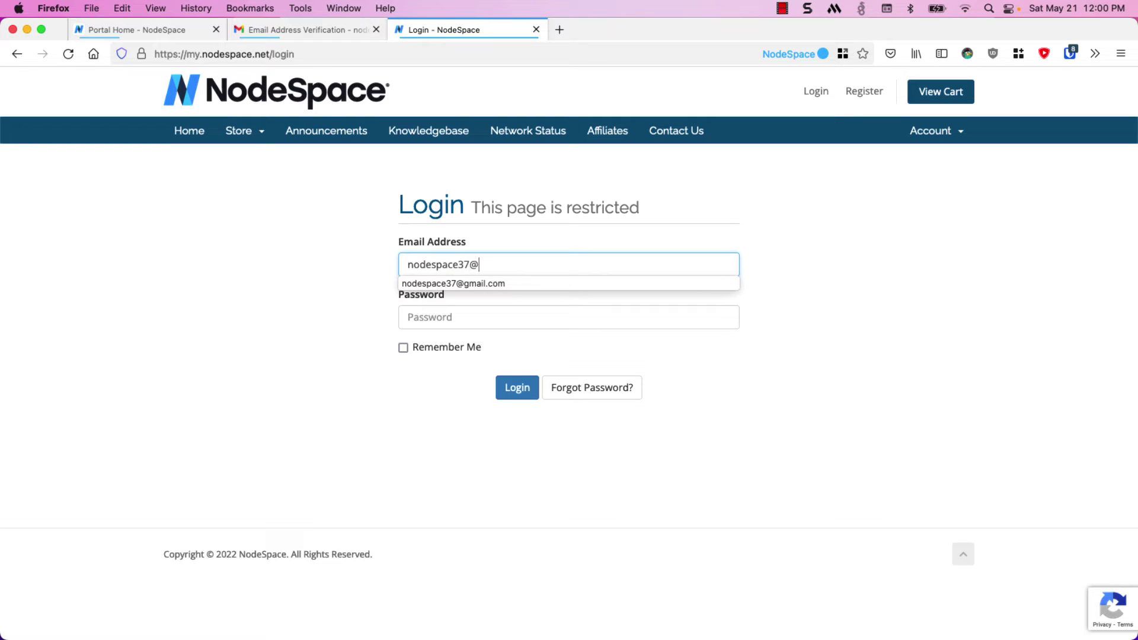
pyautogui.press('Tab')
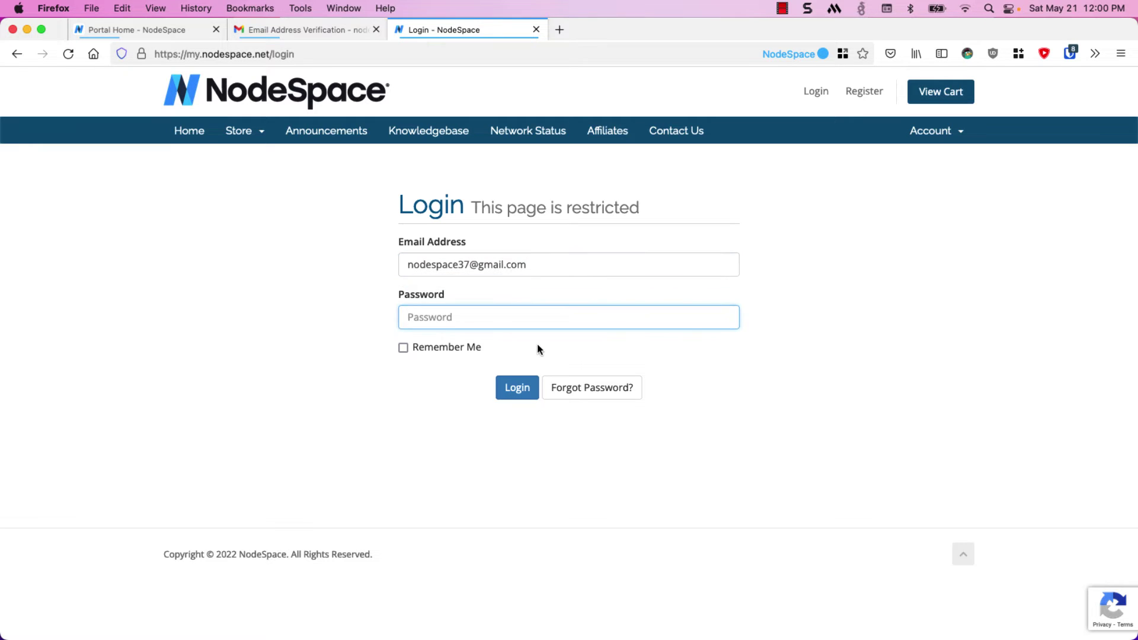
pyautogui.write('•••••••••')
pyautogui.click(516, 390)
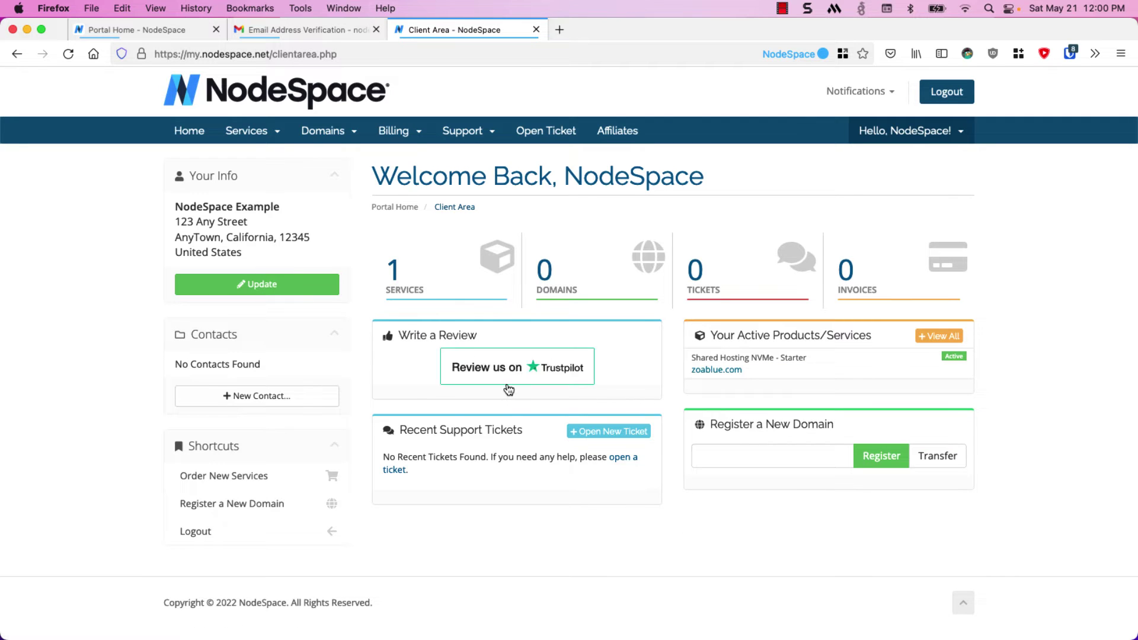
# Open the zoablue.com Starter service from Services and highlight its disk usage figure
pyautogui.click(449, 278)
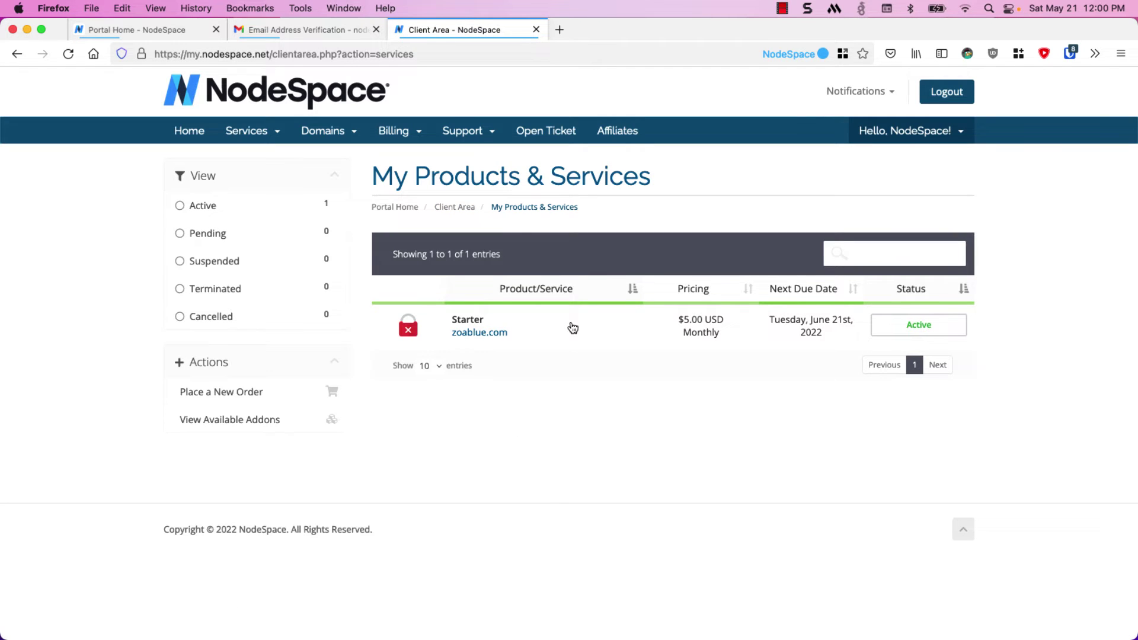
pyautogui.click(573, 328)
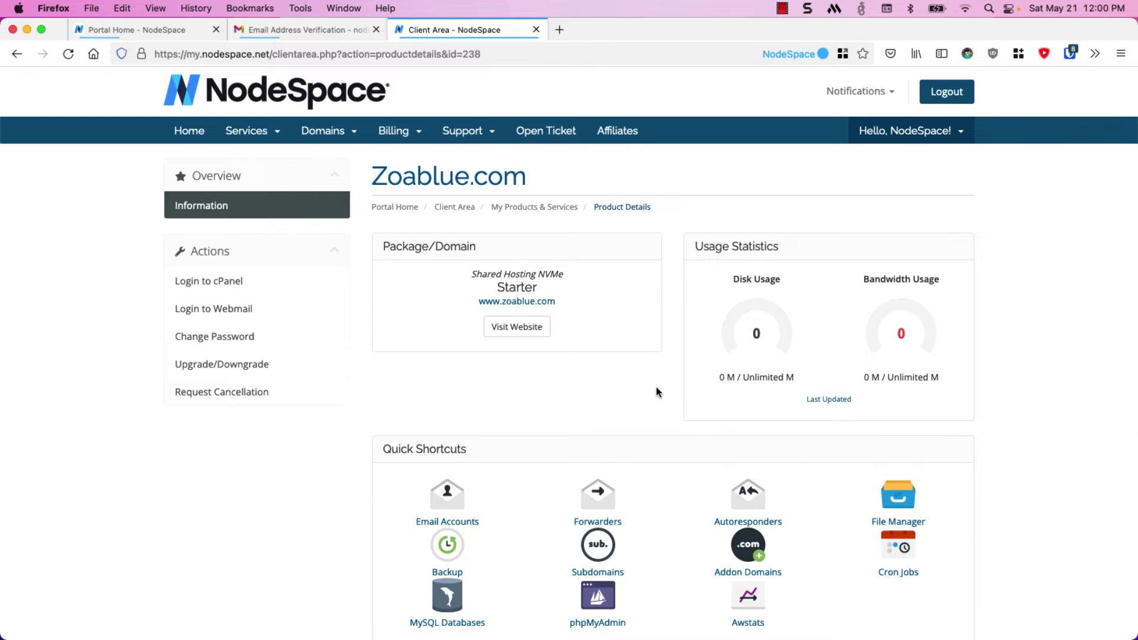
pyautogui.moveTo(715, 378); pyautogui.dragTo(797, 383)
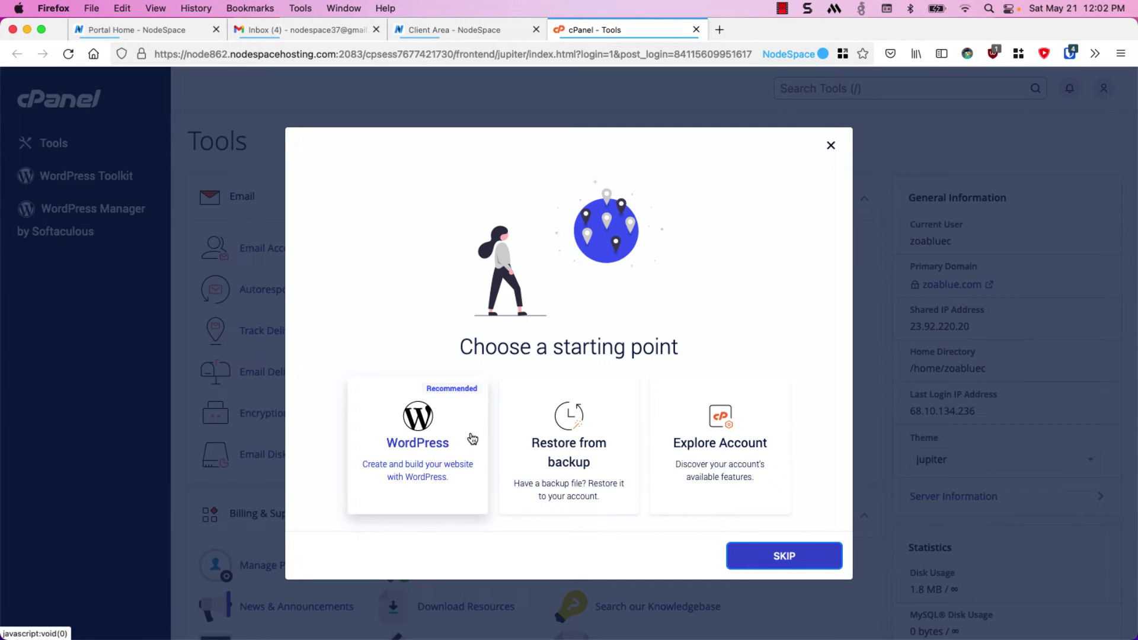
# Pick WordPress as the starting point for the zoablue.com cPanel account
pyautogui.click(471, 439)
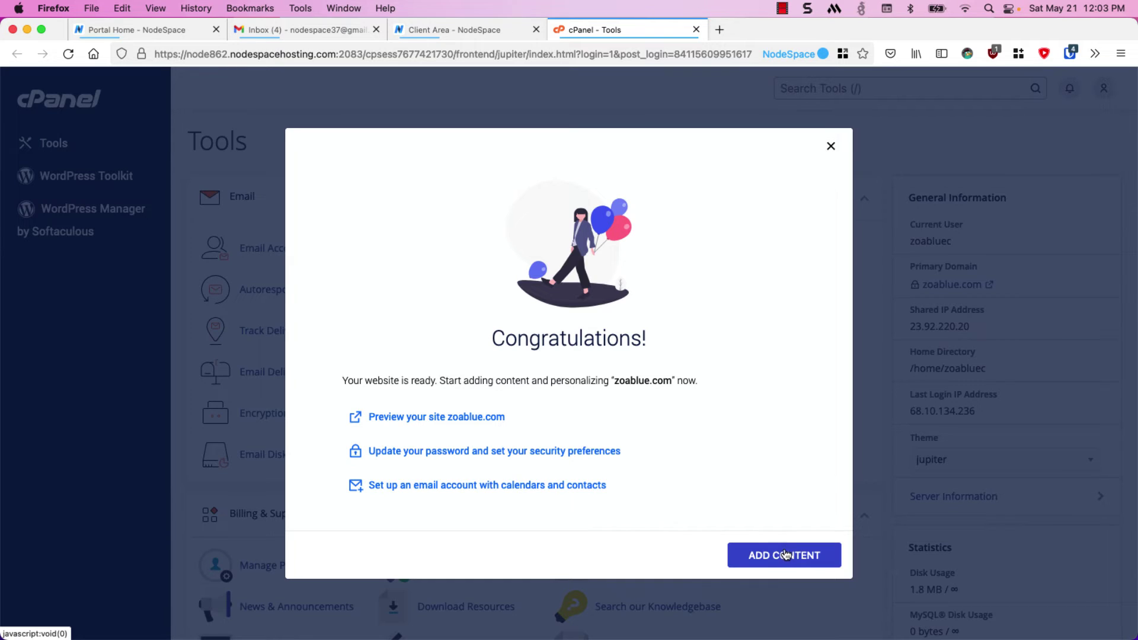
# In Gmail, open the NodeSpace New Account Information email and review its two nameserver lines
pyautogui.click(299, 28)
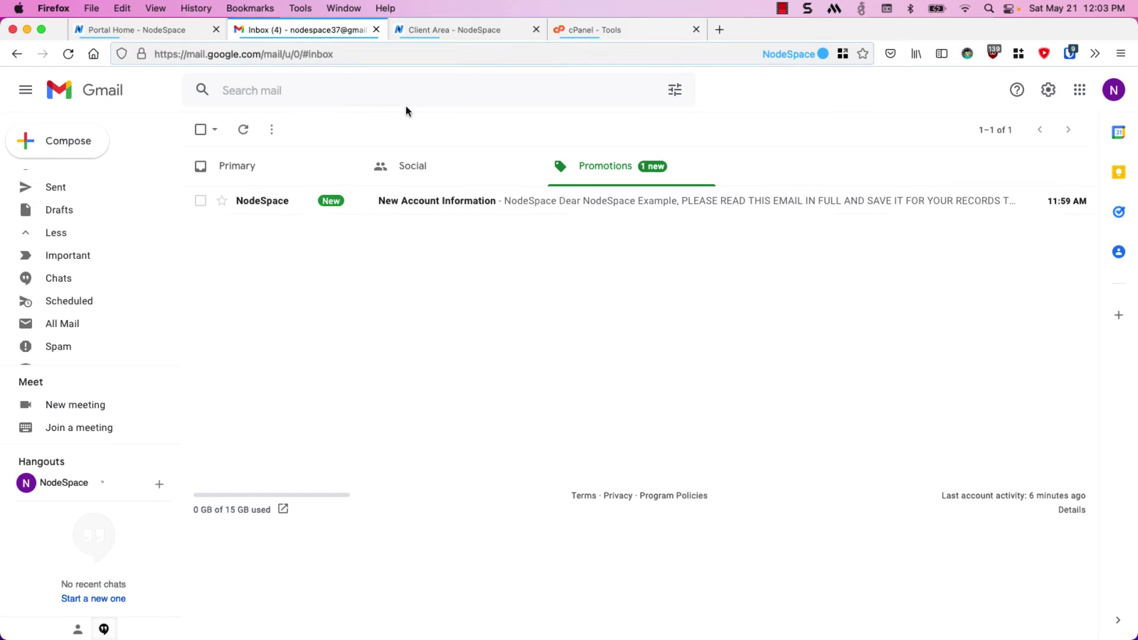
pyautogui.click(496, 203)
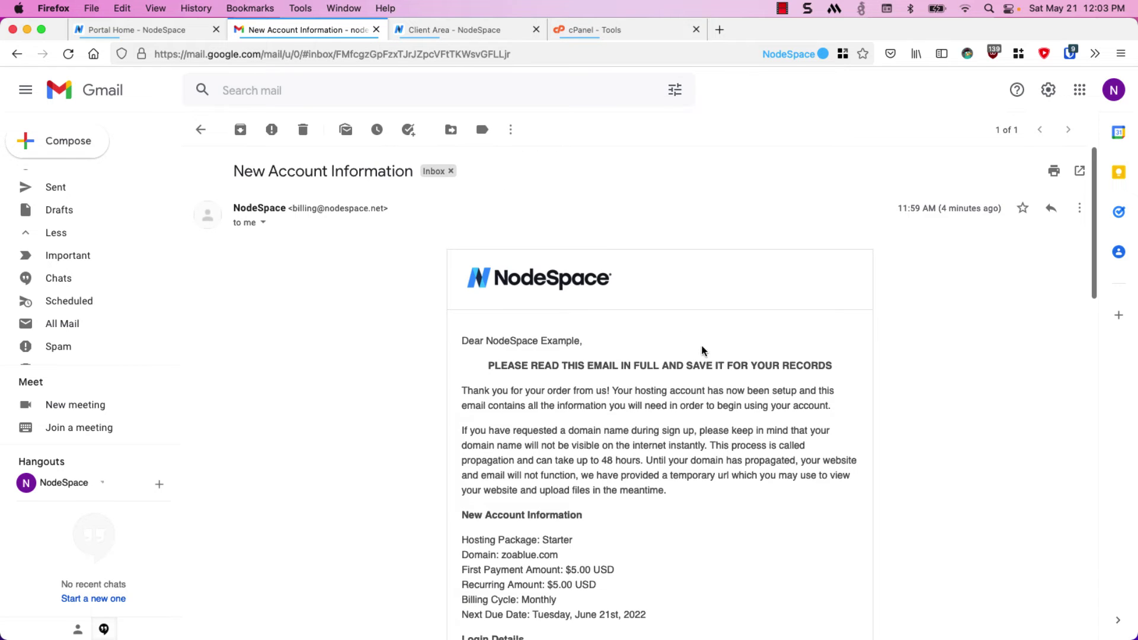
pyautogui.scroll(-5, 703, 347)
pyautogui.scroll(-3, 703, 346)
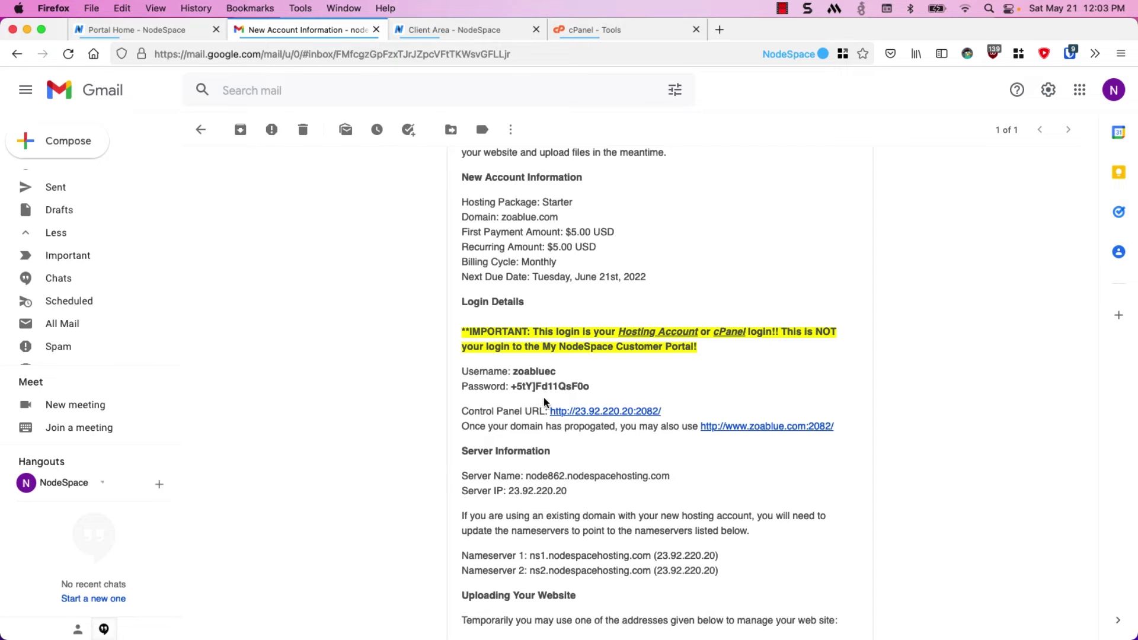
pyautogui.scroll(-4, 543, 397)
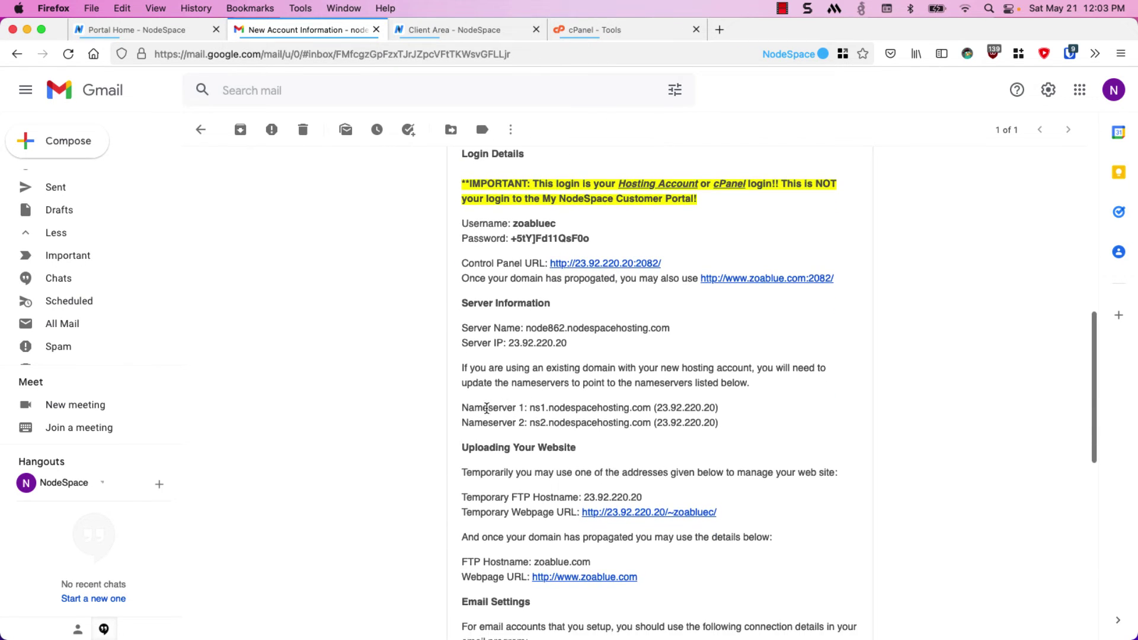
pyautogui.moveTo(461, 408); pyautogui.dragTo(738, 420)
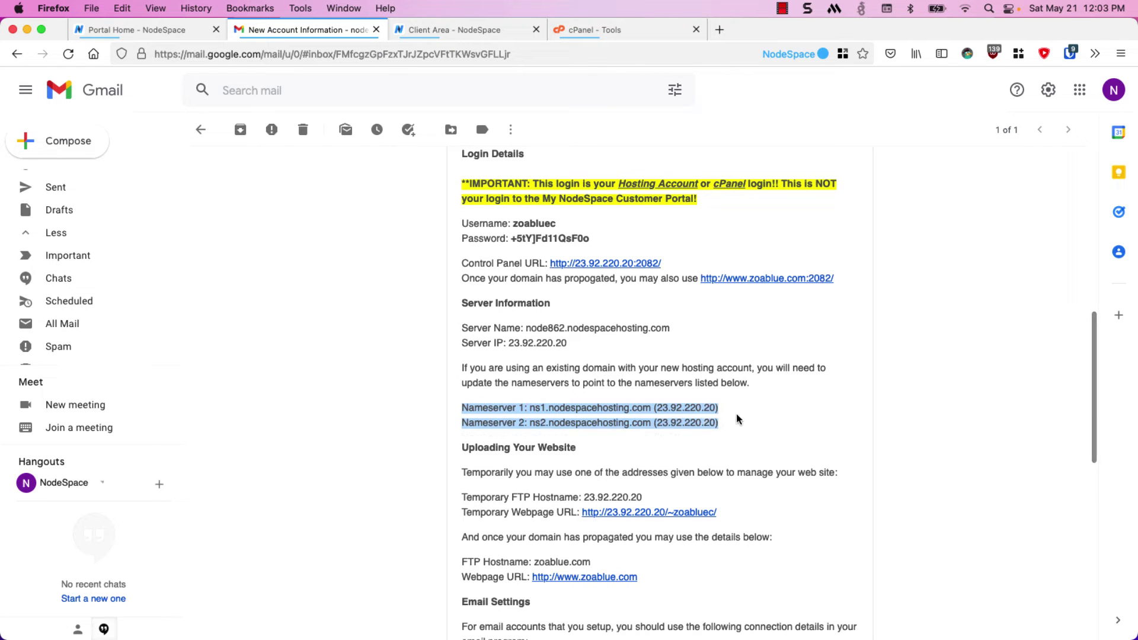
pyautogui.click(744, 400)
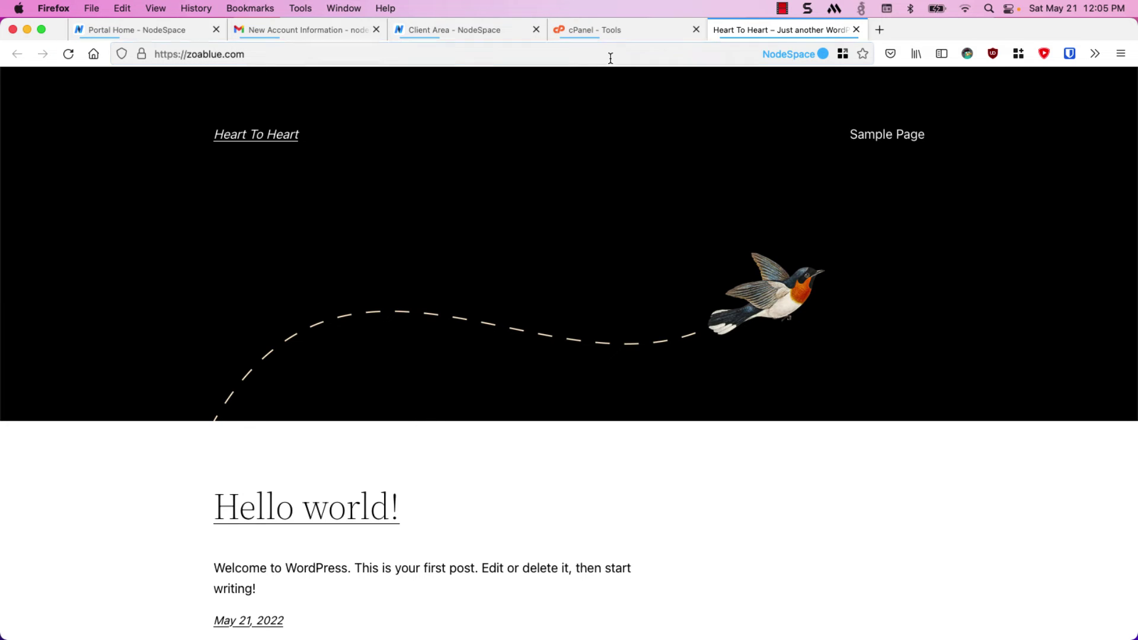
# Return to the cPanel tab showing the WordPress Congratulations message
pyautogui.click(606, 33)
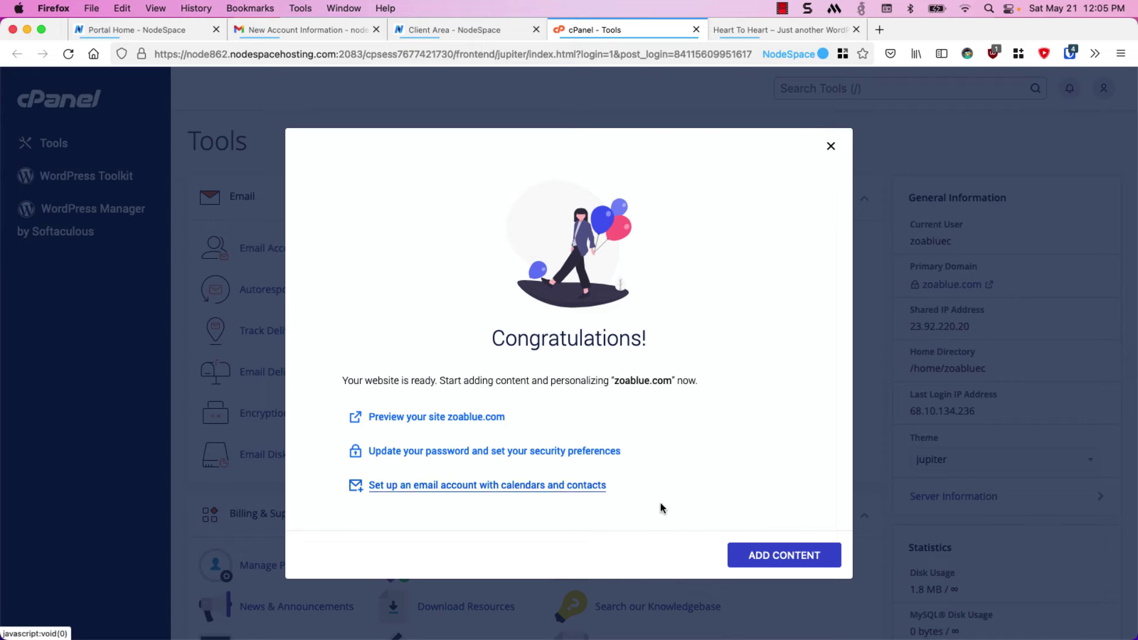
# Open WordPress Toolkit and scroll through the zoablue.com Heart To Heart installation card
pyautogui.click(750, 558)
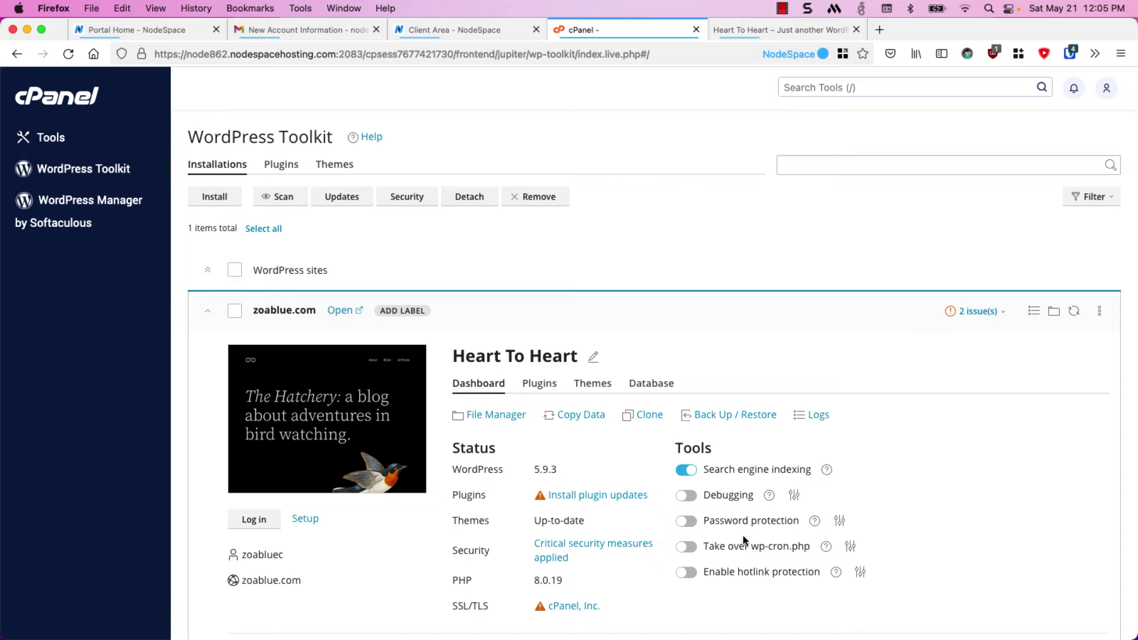
pyautogui.scroll(-3, 612, 320)
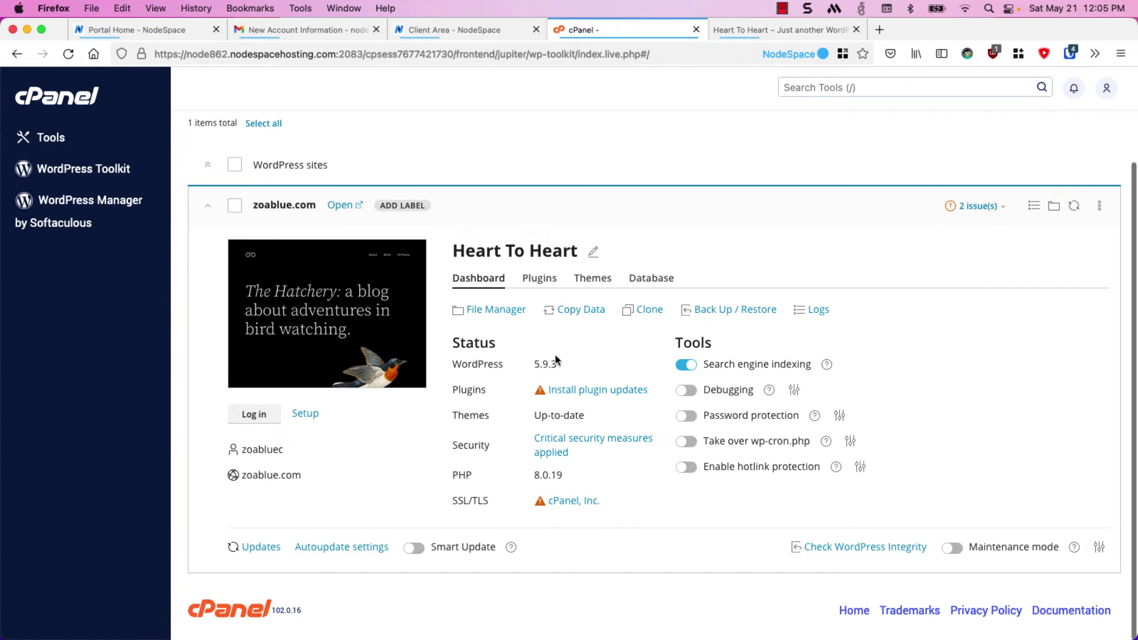
# Select all available plugin updates and update Akismet Anti-Spam from 4.2.2 to 4.2.4
pyautogui.click(558, 392)
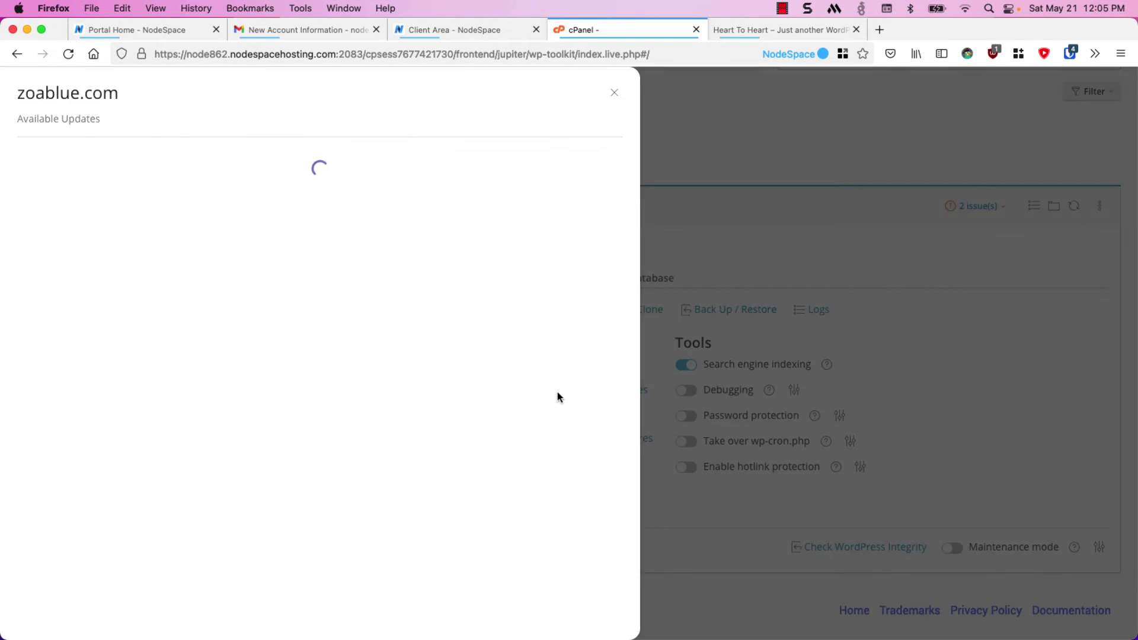
pyautogui.click(58, 231)
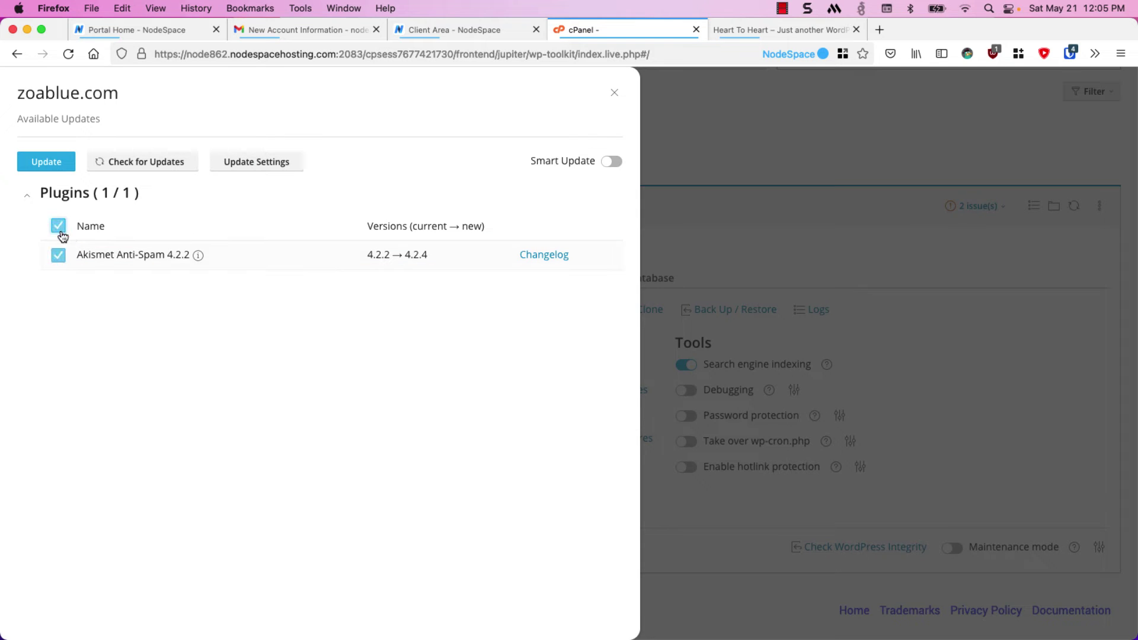
pyautogui.click(49, 165)
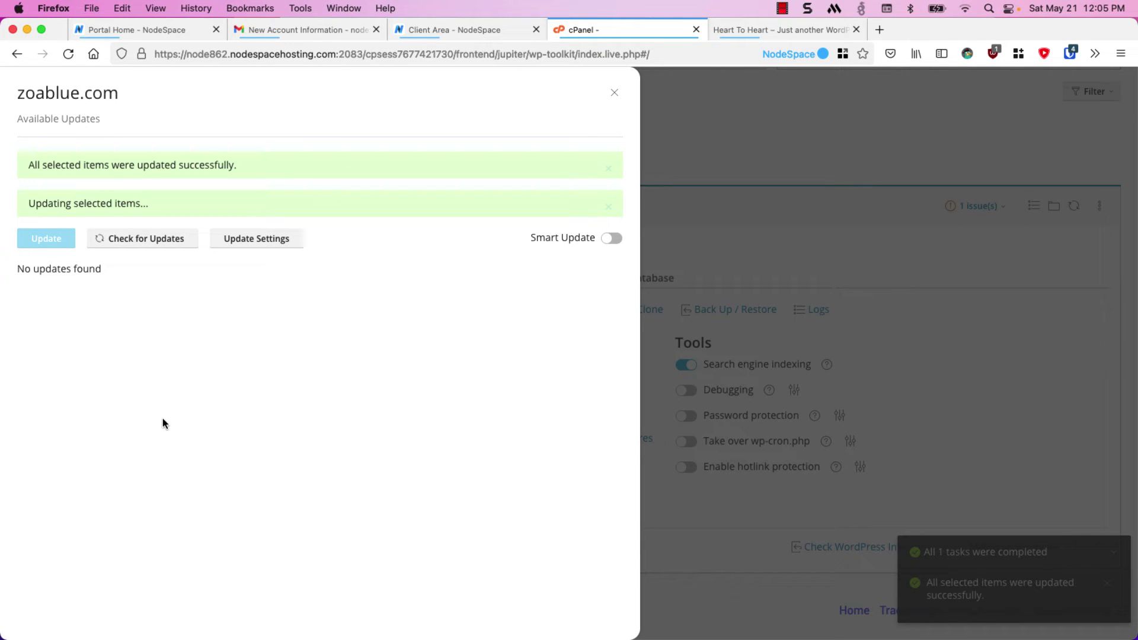
pyautogui.click(614, 92)
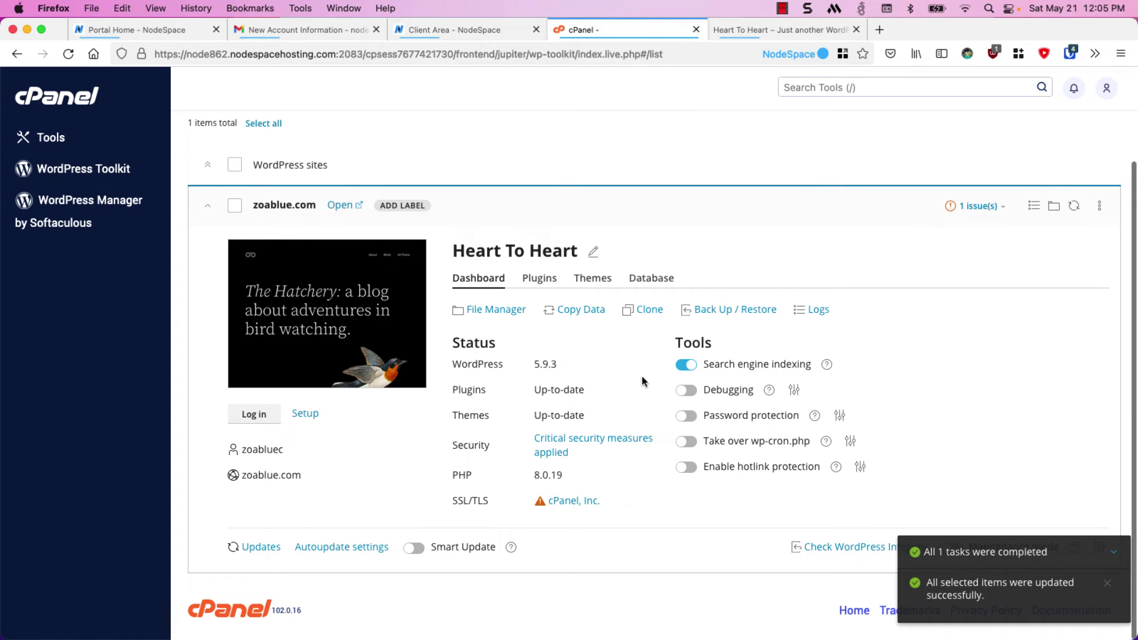
pyautogui.click(682, 366)
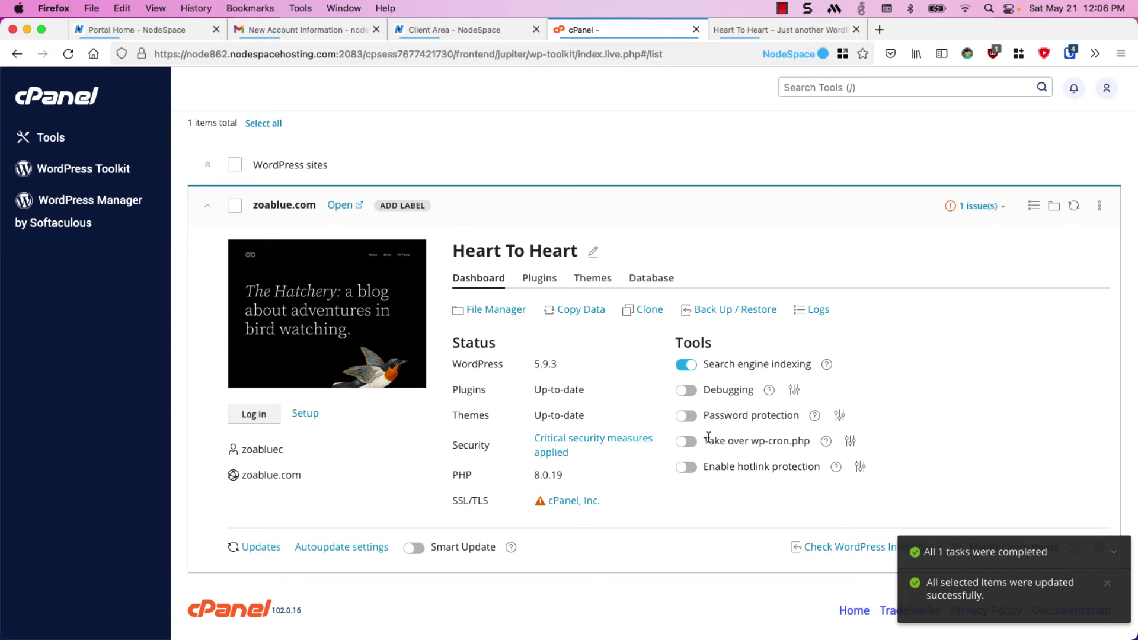
# Open zoablue.com's Security Status details and read a security measure's explanation
pyautogui.click(579, 451)
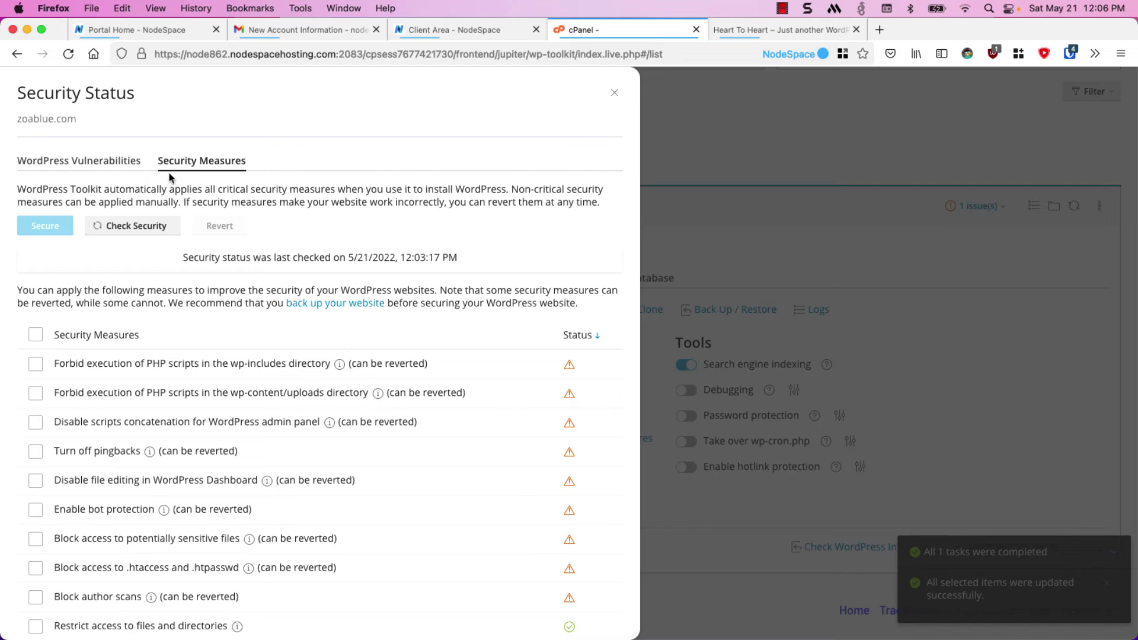
pyautogui.scroll(-2, 175, 201)
pyautogui.scroll(-5, 187, 233)
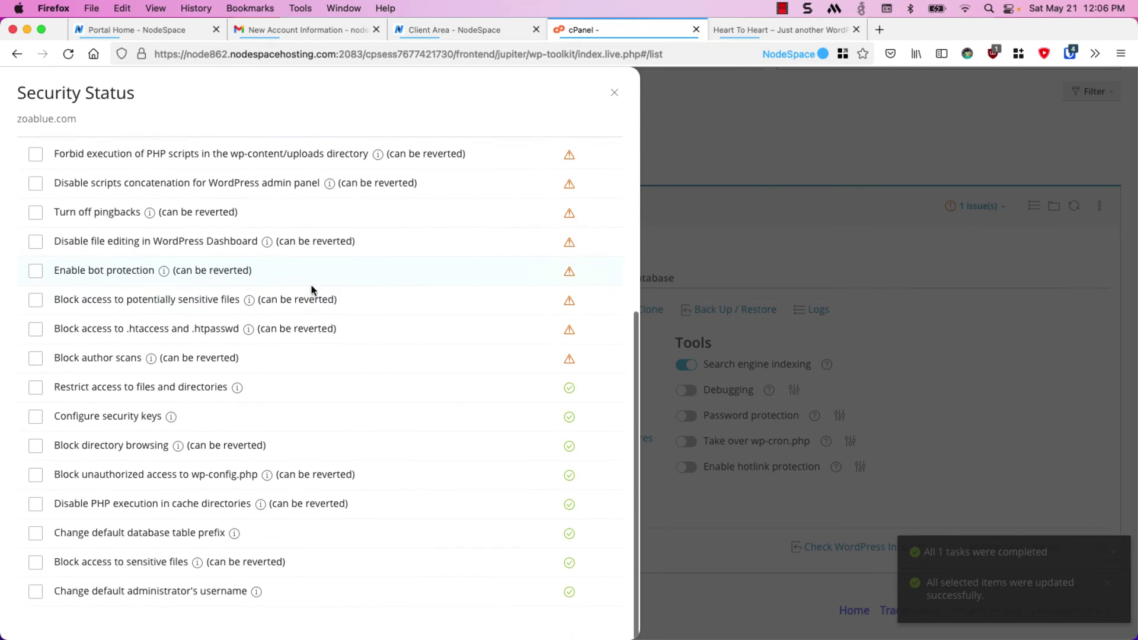
pyautogui.click(570, 338)
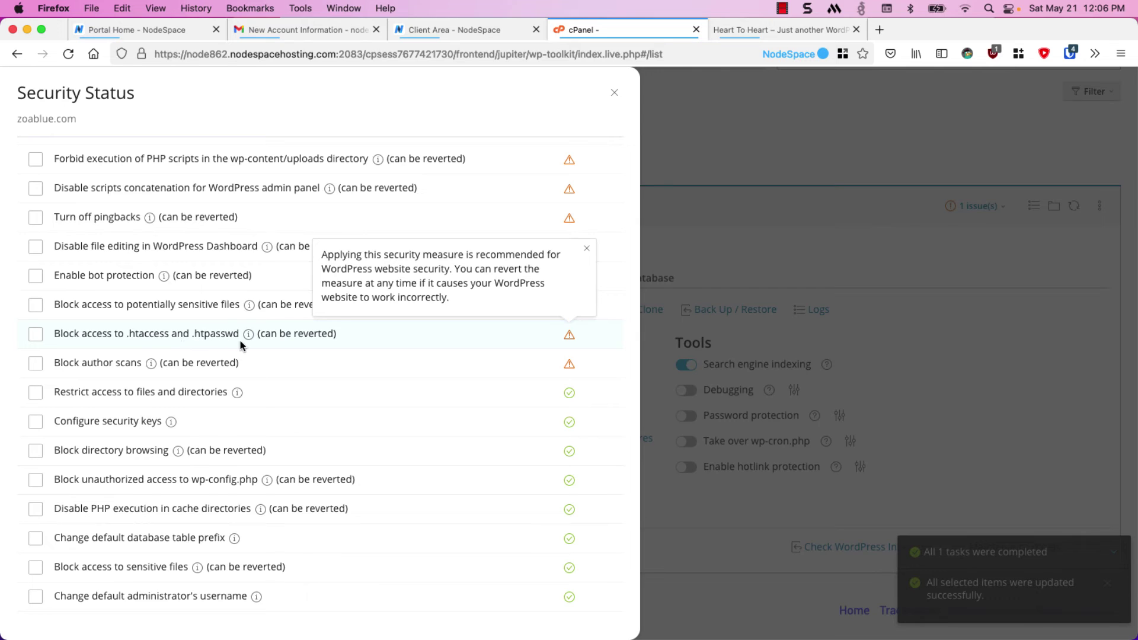
pyautogui.click(587, 247)
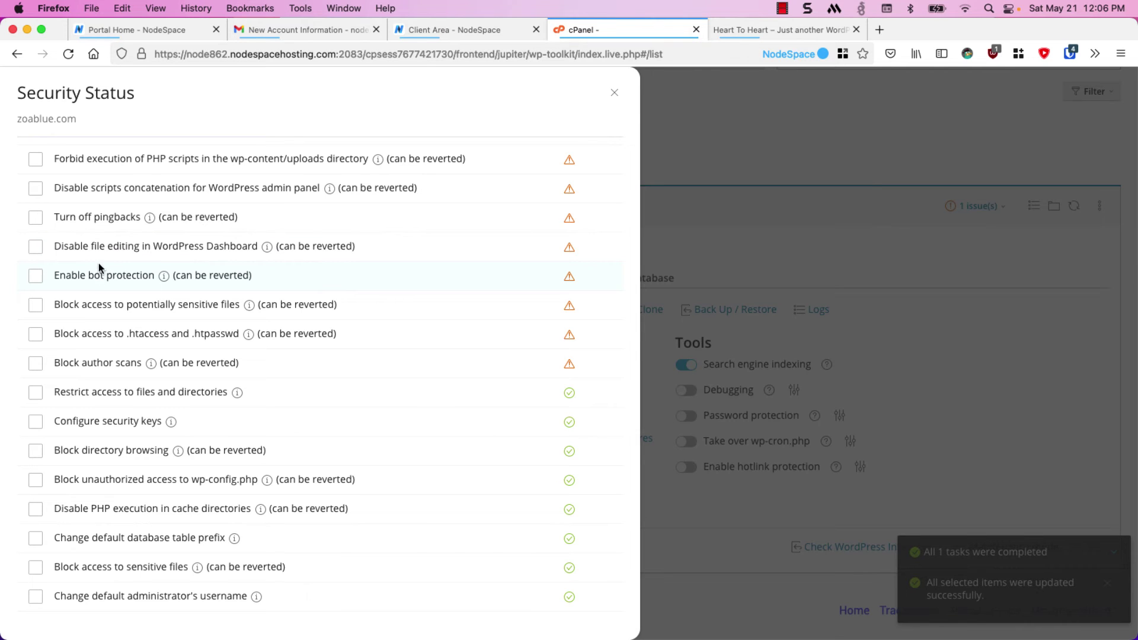
# Tick every security measure, including PHP execution blocks, pingbacks off, bot protection and author-scan blocking
pyautogui.click(34, 158)
pyautogui.click(36, 188)
pyautogui.click(36, 217)
pyautogui.click(36, 248)
pyautogui.click(36, 277)
pyautogui.click(36, 308)
pyautogui.click(36, 335)
pyautogui.click(39, 369)
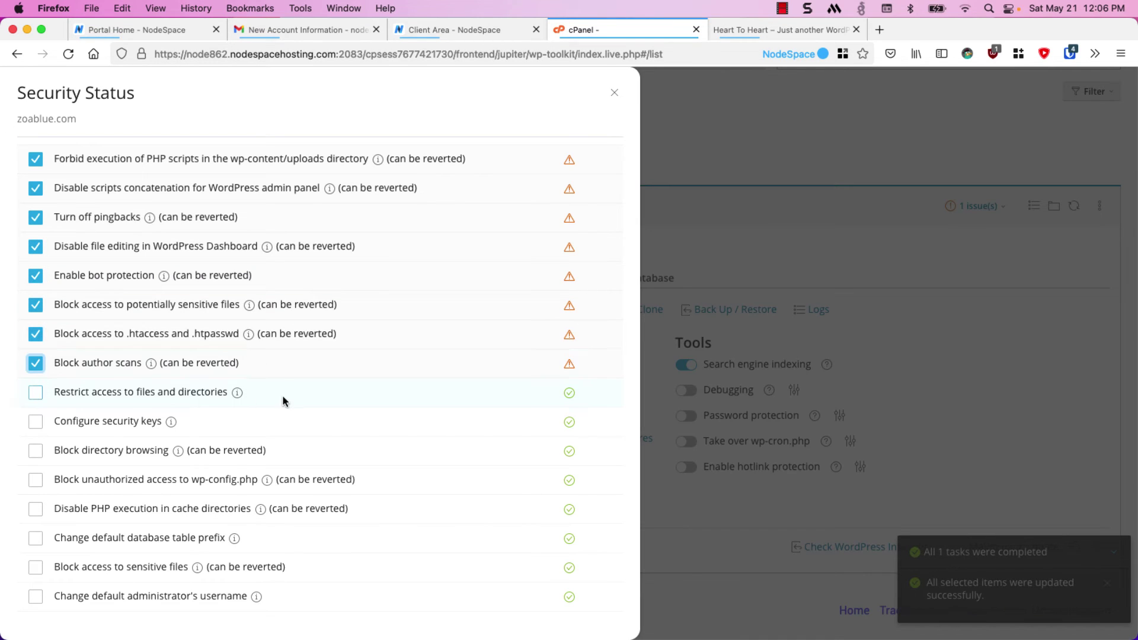
pyautogui.scroll(5, 277, 366)
pyautogui.click(35, 364)
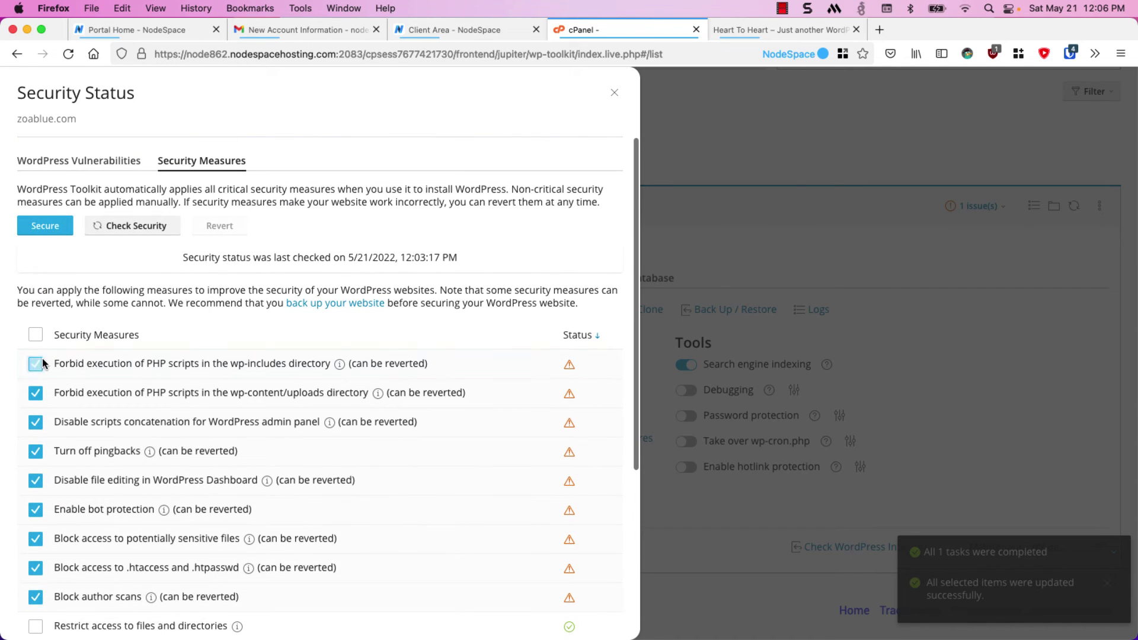
# Apply the selected measures, re-run the security check, and view the known vulnerabilities report
pyautogui.click(47, 229)
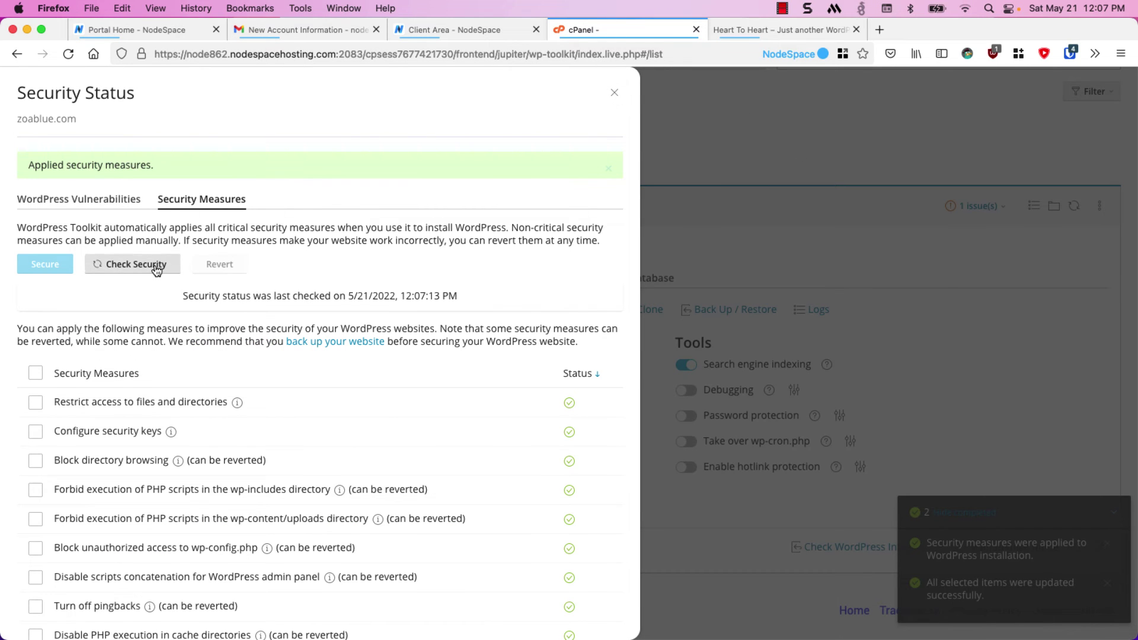
pyautogui.click(156, 271)
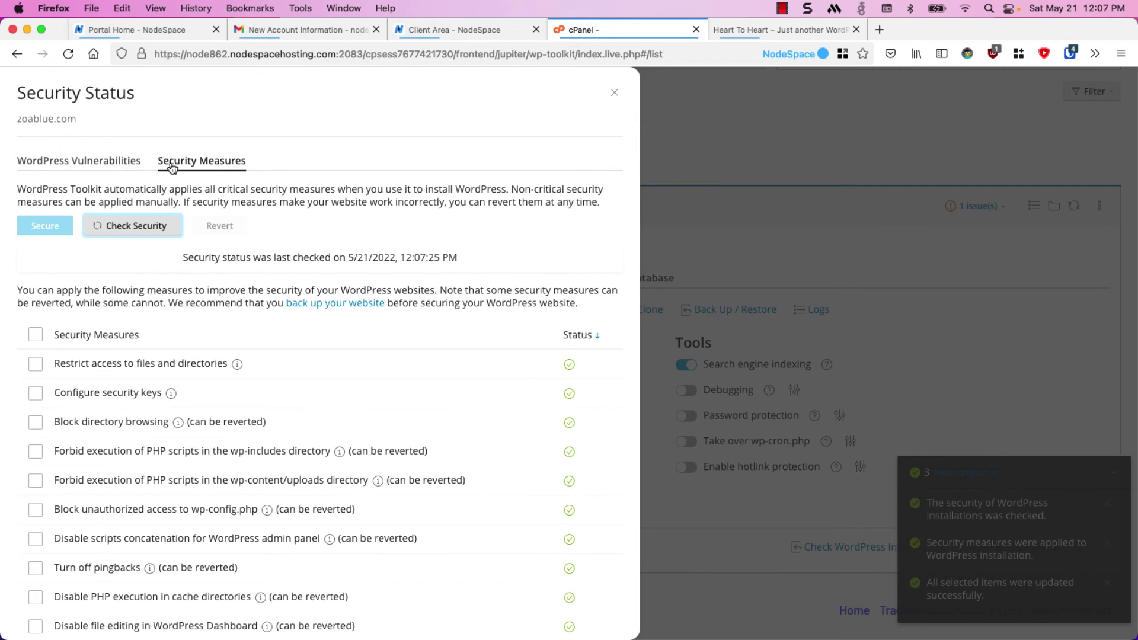
pyautogui.click(131, 161)
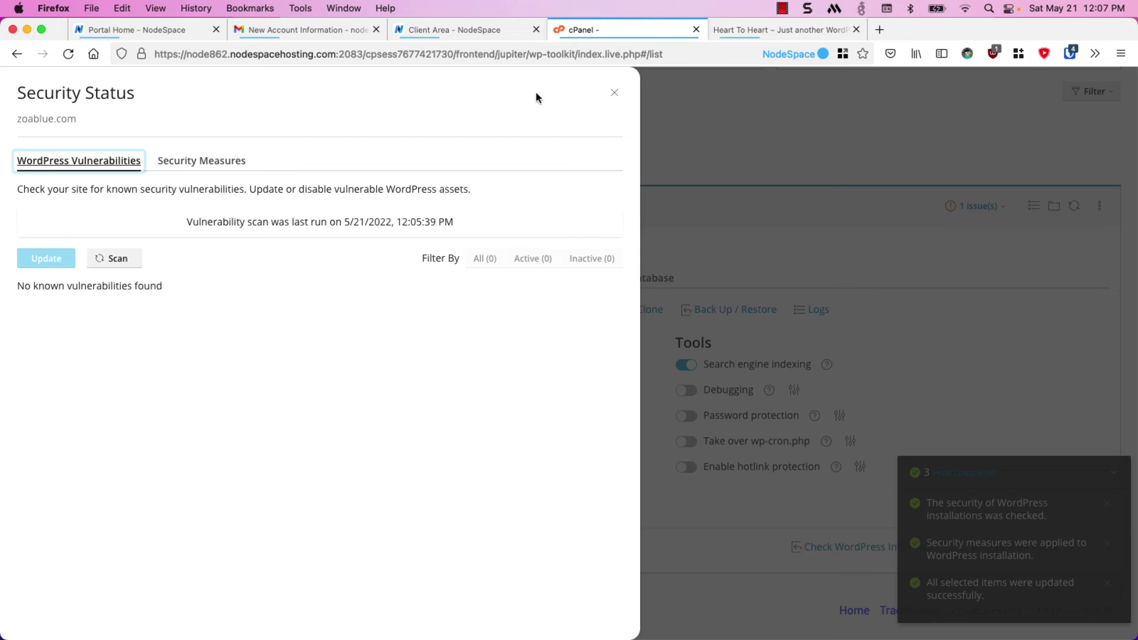
# Close the Security Status panel and show zoablue.com's three installed themes, with Twenty Twenty-Two active
pyautogui.click(602, 96)
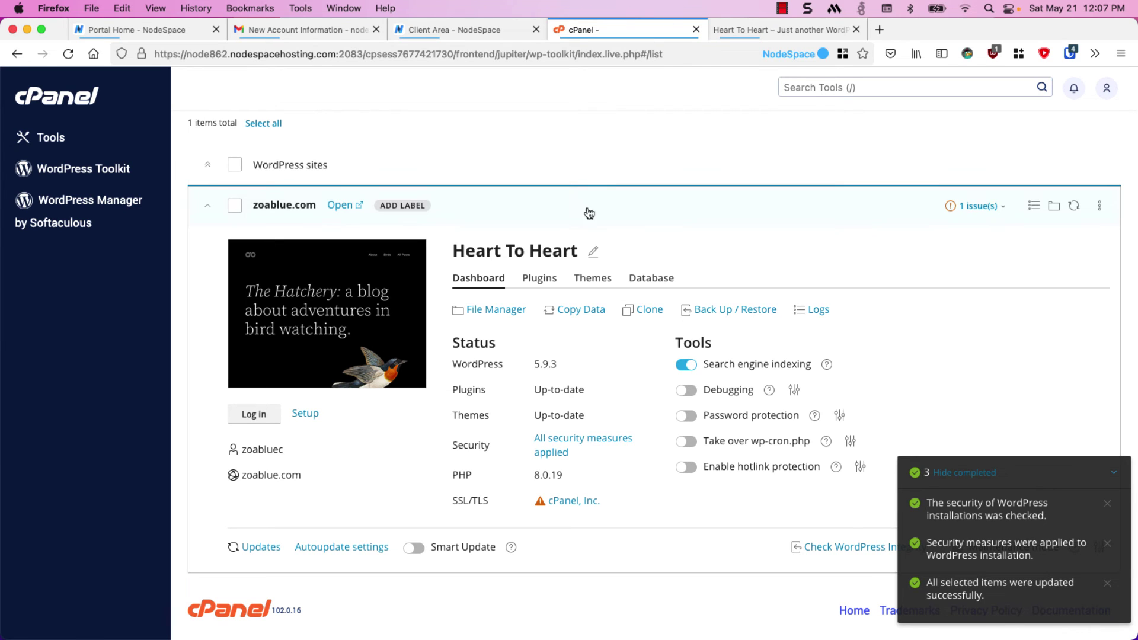
pyautogui.click(592, 287)
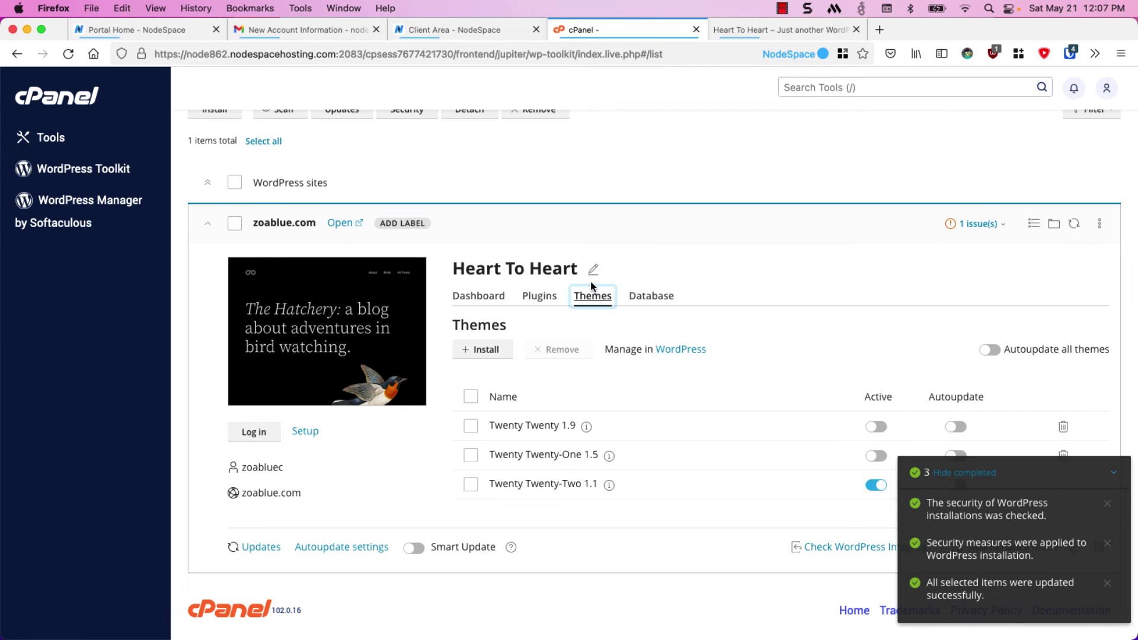
pyautogui.scroll(1, 651, 481)
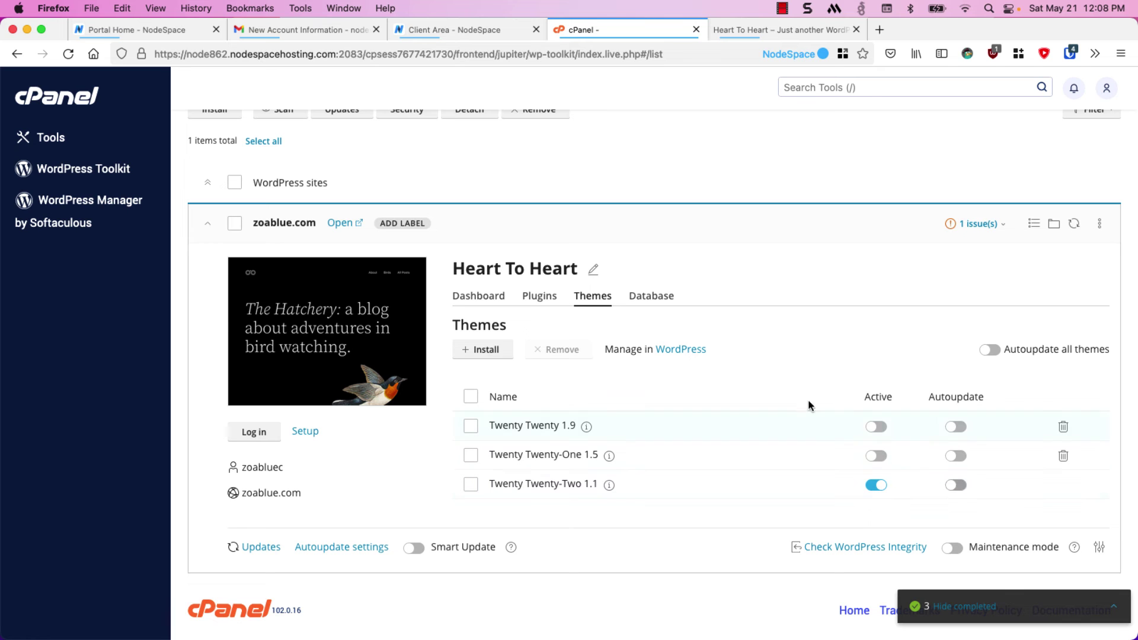
# Browse the theme catalogue down to the Hestia theme
pyautogui.click(486, 351)
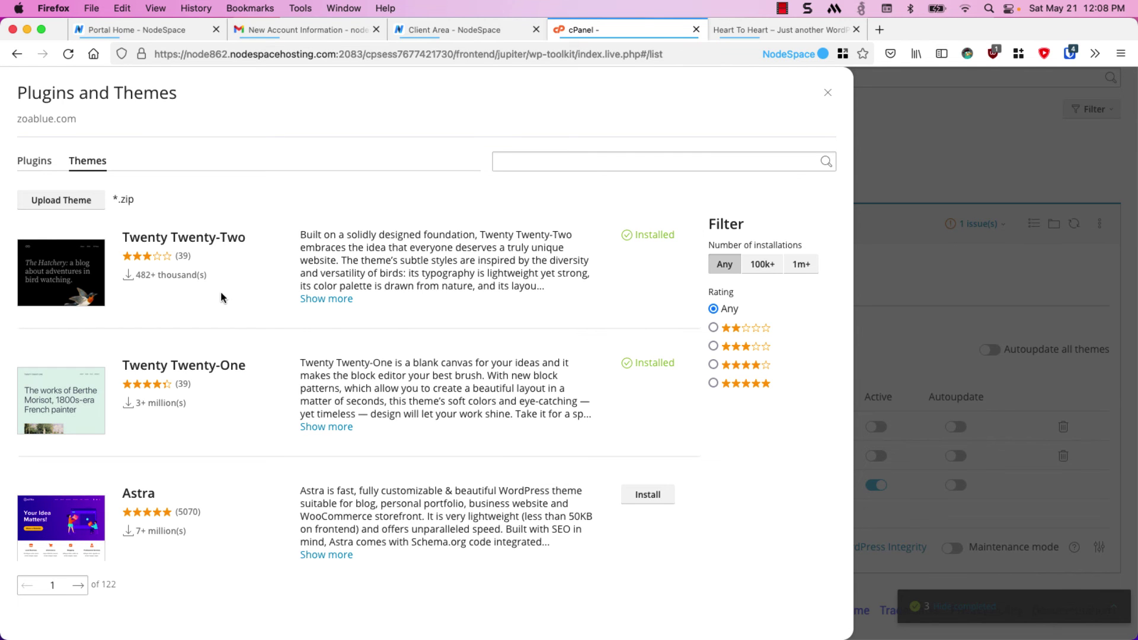
pyautogui.scroll(-2, 221, 294)
pyautogui.scroll(-5, 222, 296)
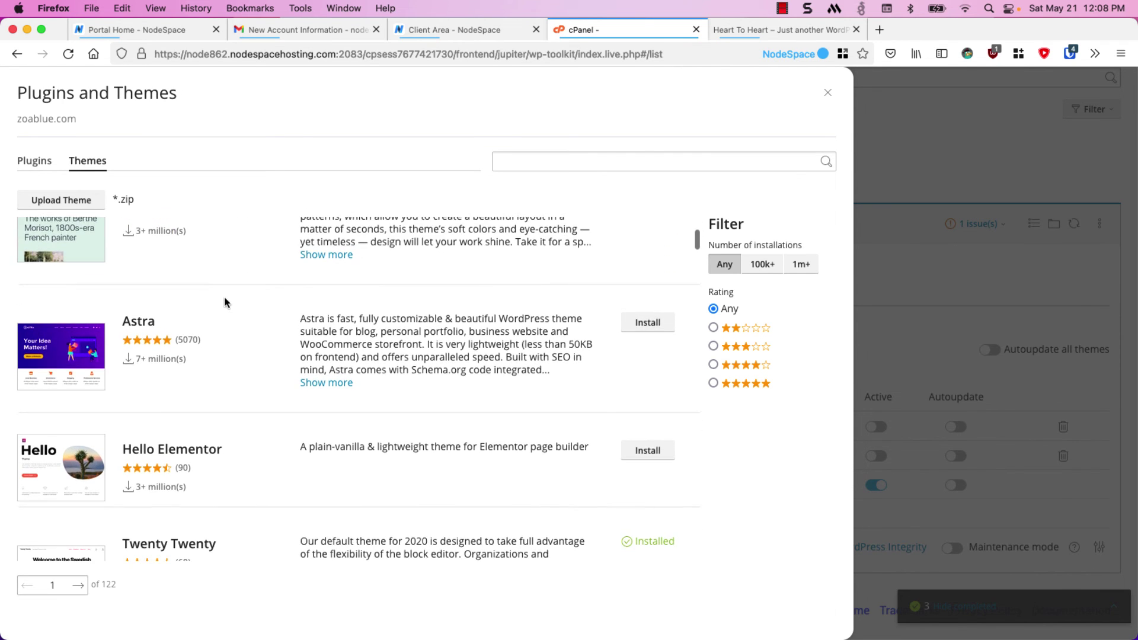
pyautogui.scroll(-9, 224, 296)
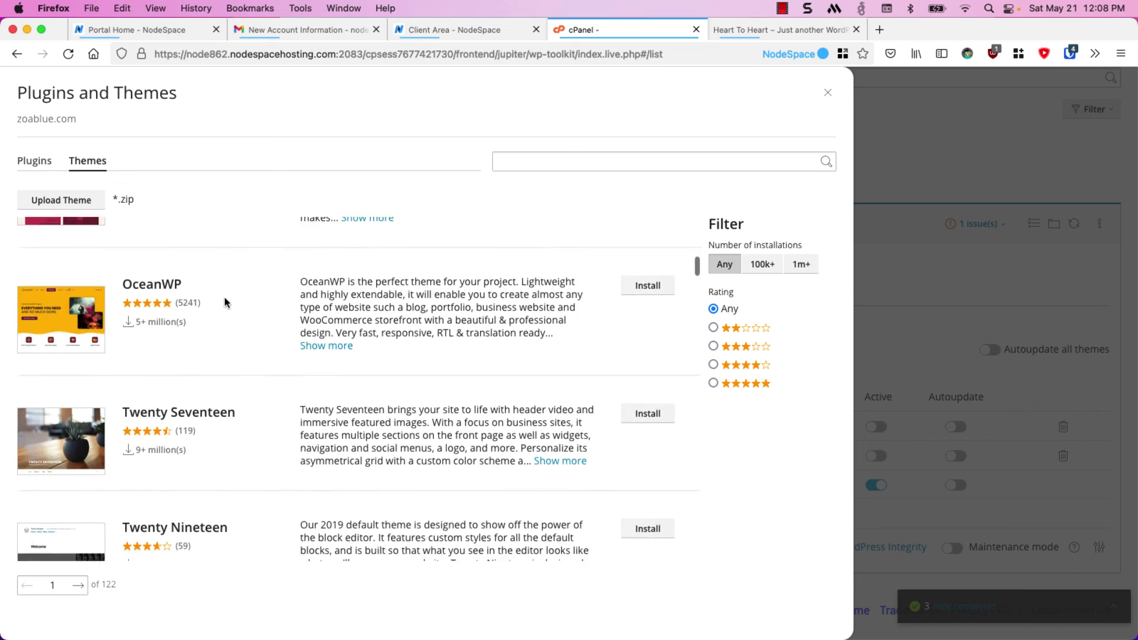
pyautogui.scroll(-10, 225, 301)
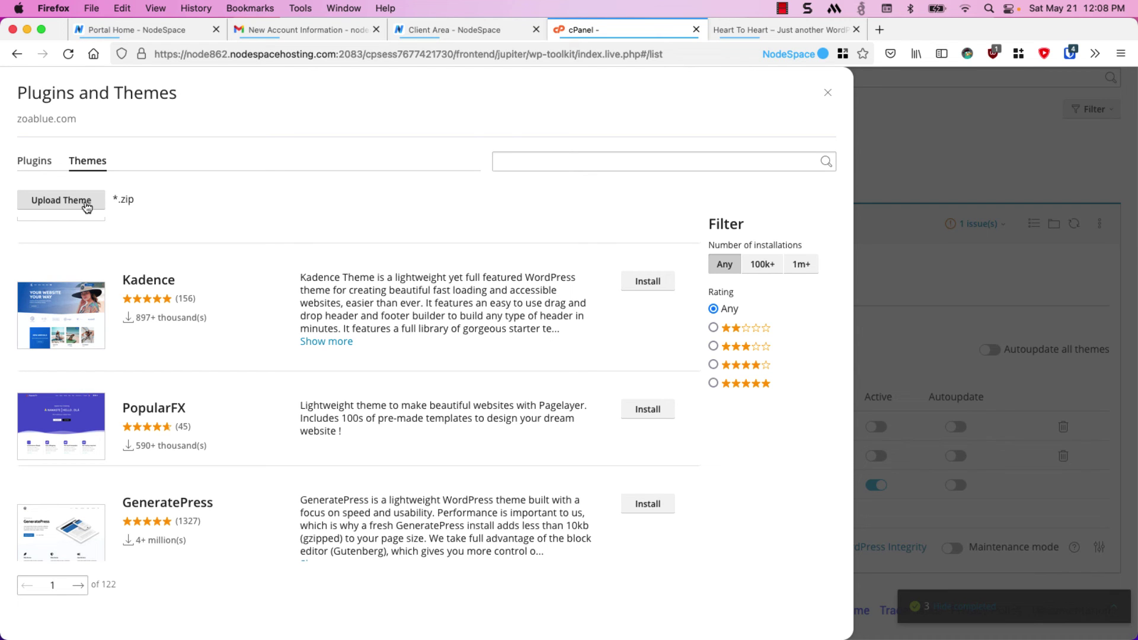
pyautogui.scroll(-12, 251, 275)
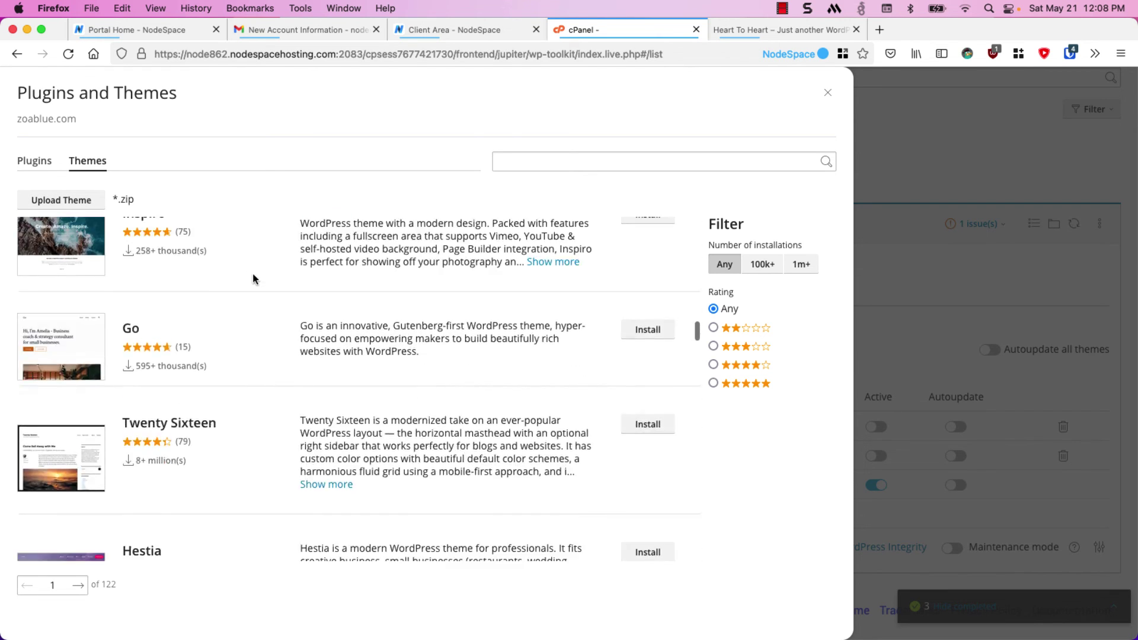
pyautogui.scroll(-10, 253, 276)
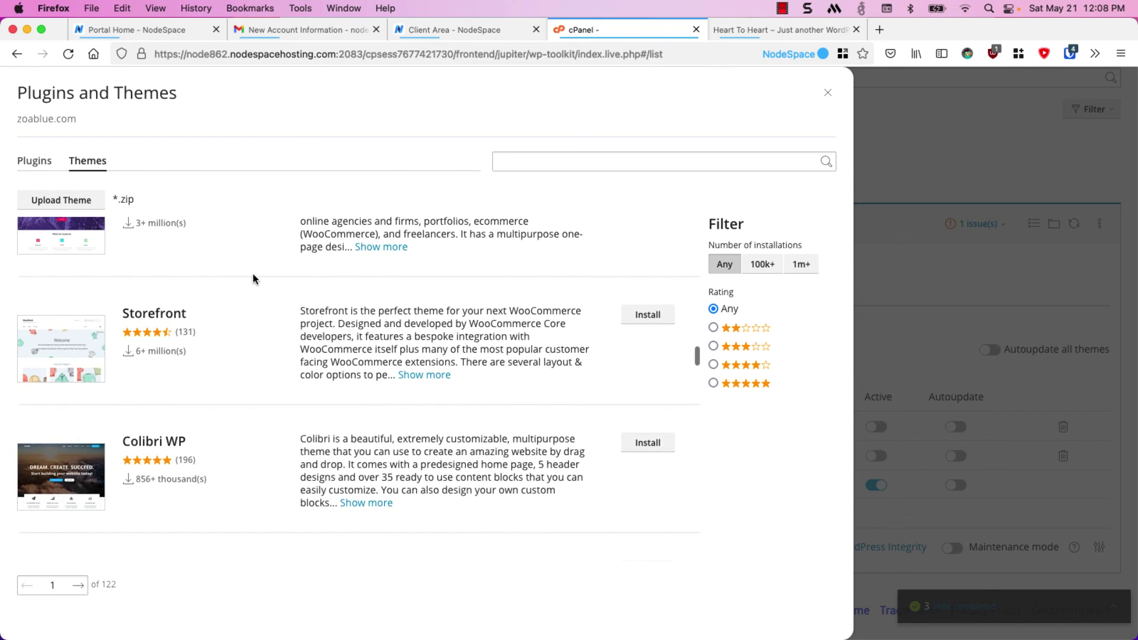
pyautogui.scroll(3, 252, 279)
# Preview Hestia in a new tab, then install Hestia 3.0.22 on zoablue.com
pyautogui.moveTo(73, 327)
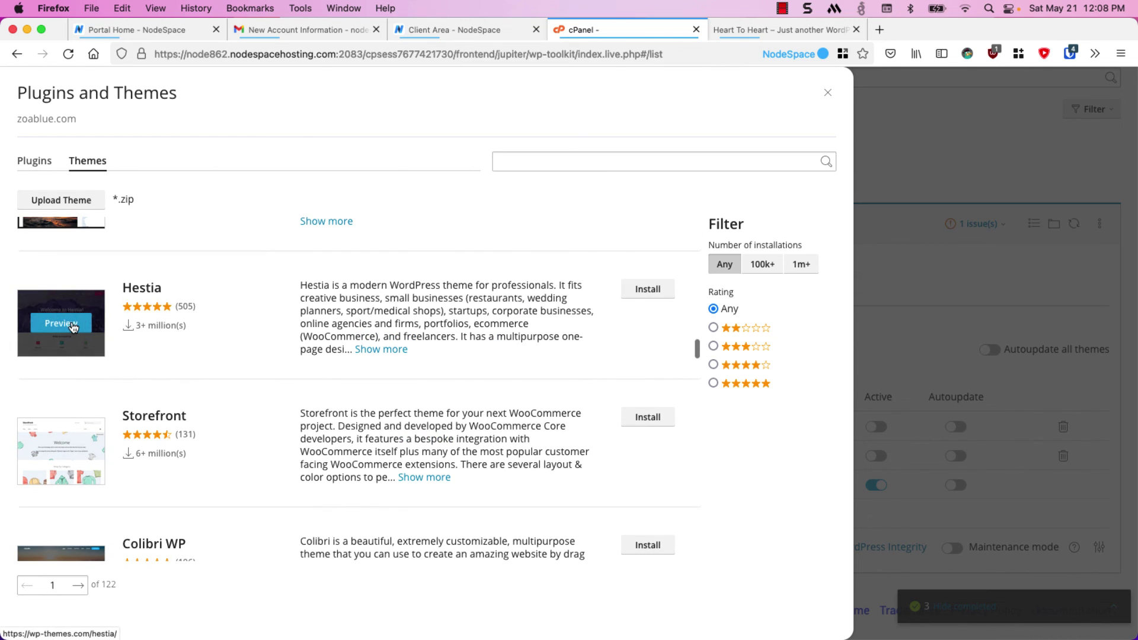
pyautogui.click(72, 326)
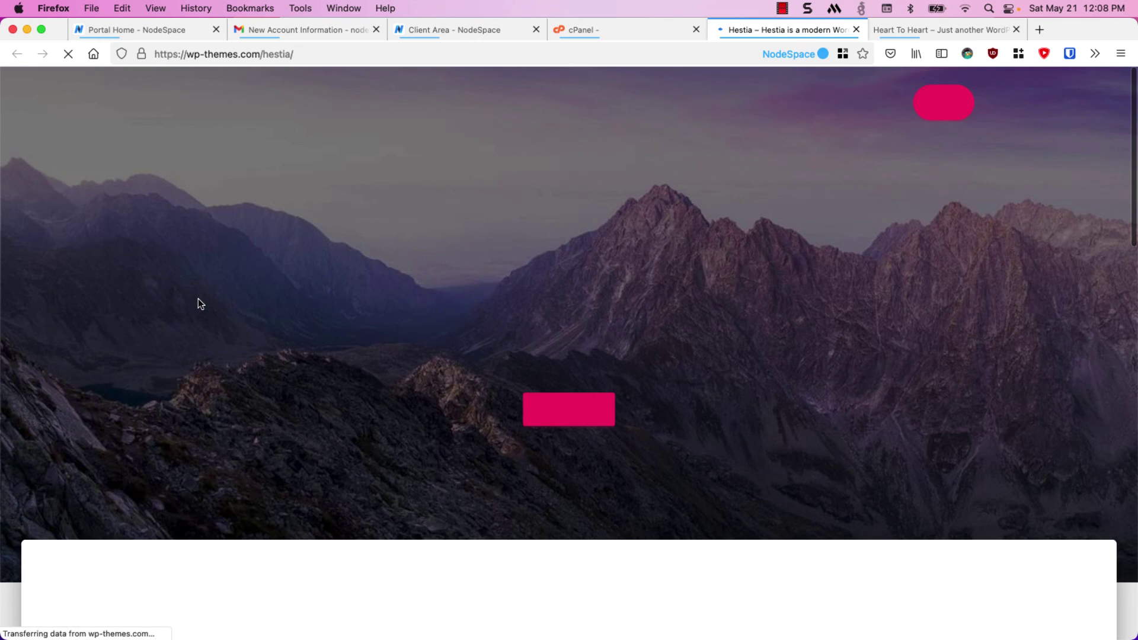
pyautogui.scroll(-6, 659, 360)
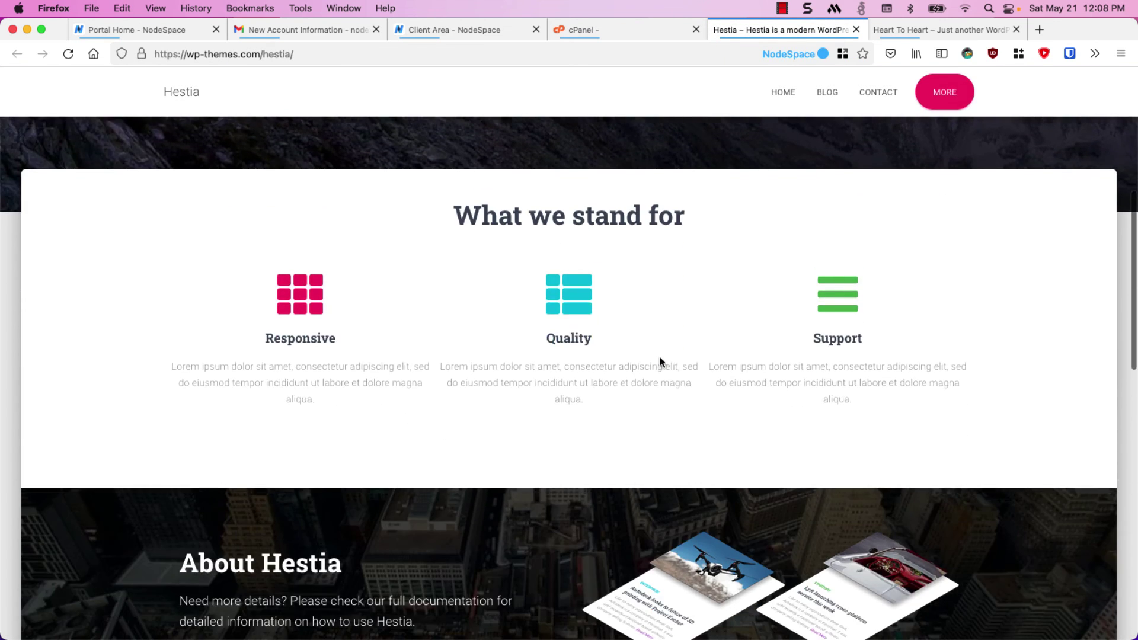
pyautogui.scroll(-5, 660, 359)
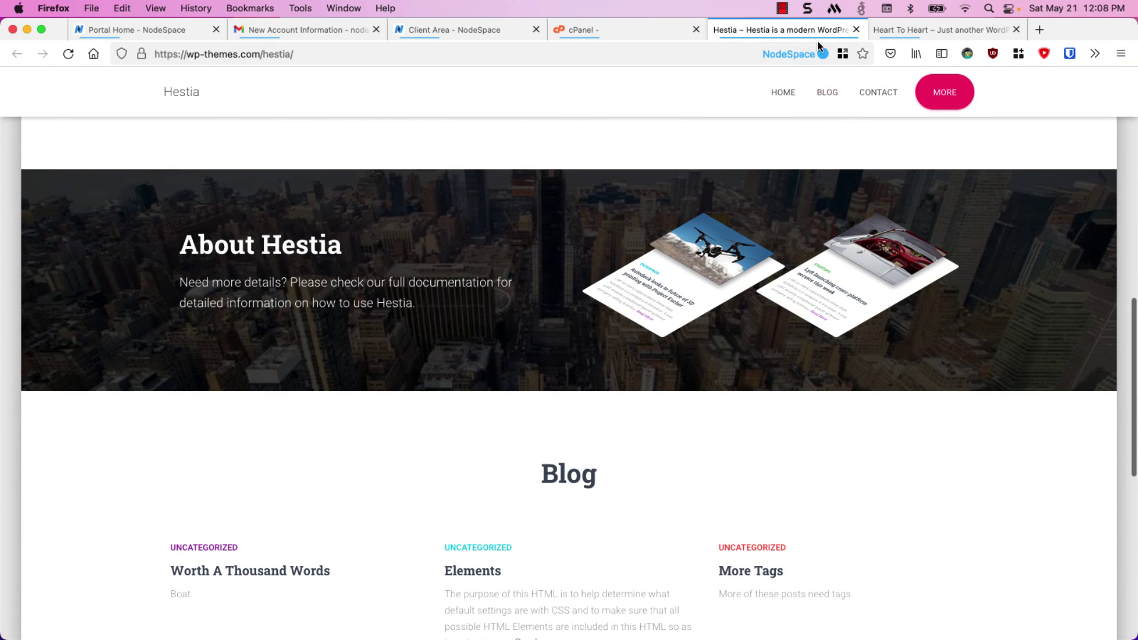
pyautogui.click(856, 30)
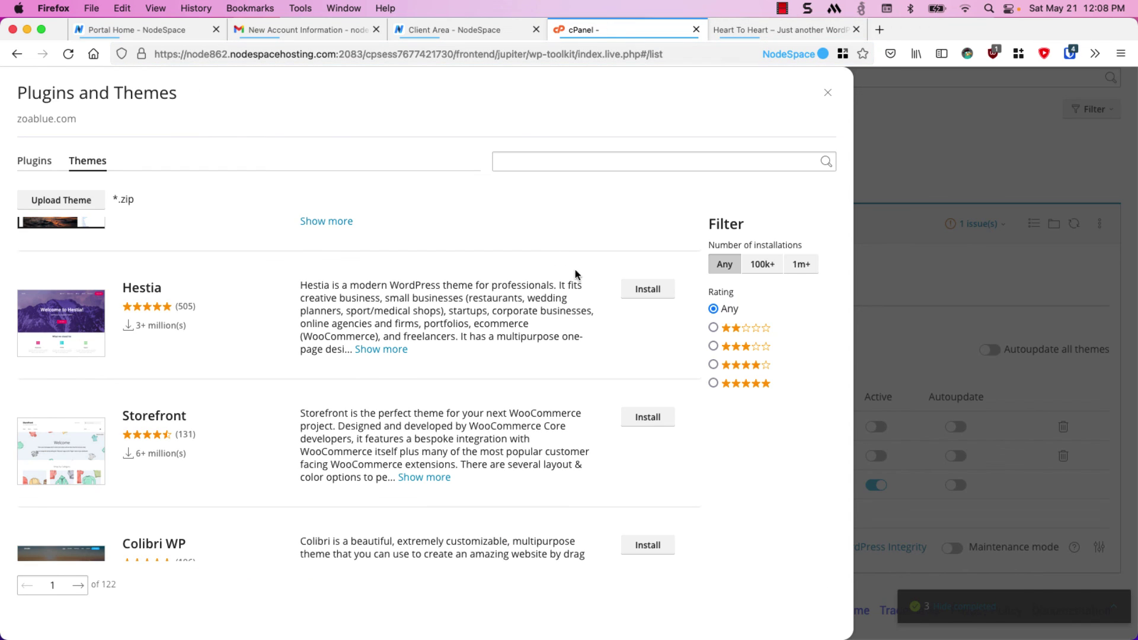
pyautogui.click(667, 294)
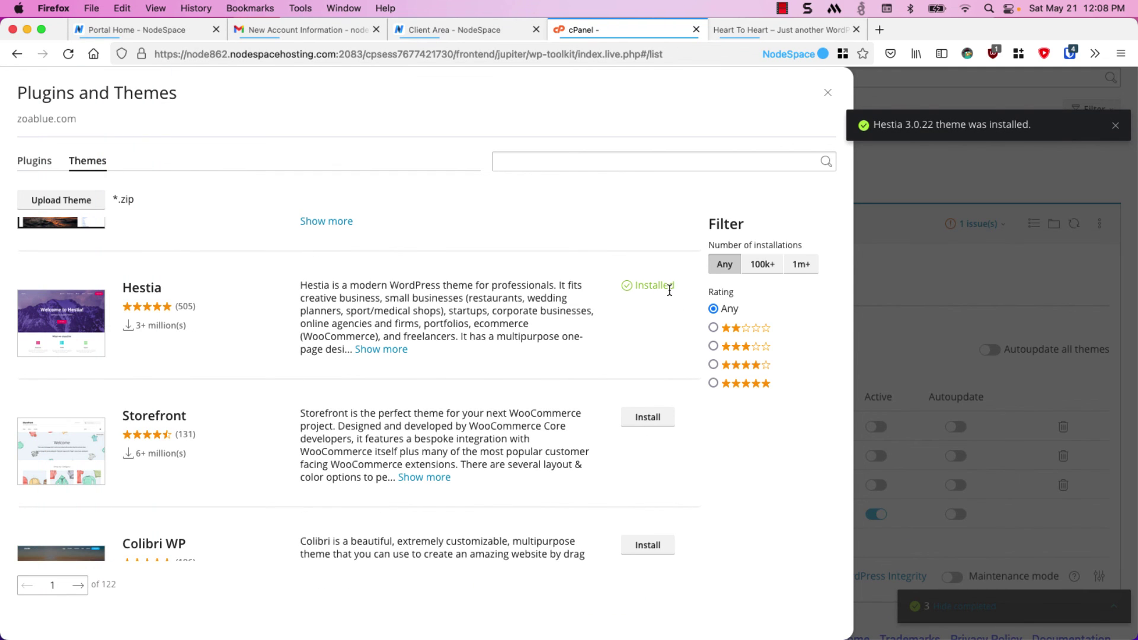
# Close the theme catalogue and reload the live zoablue.com site to check its current theme
pyautogui.click(827, 92)
pyautogui.click(762, 30)
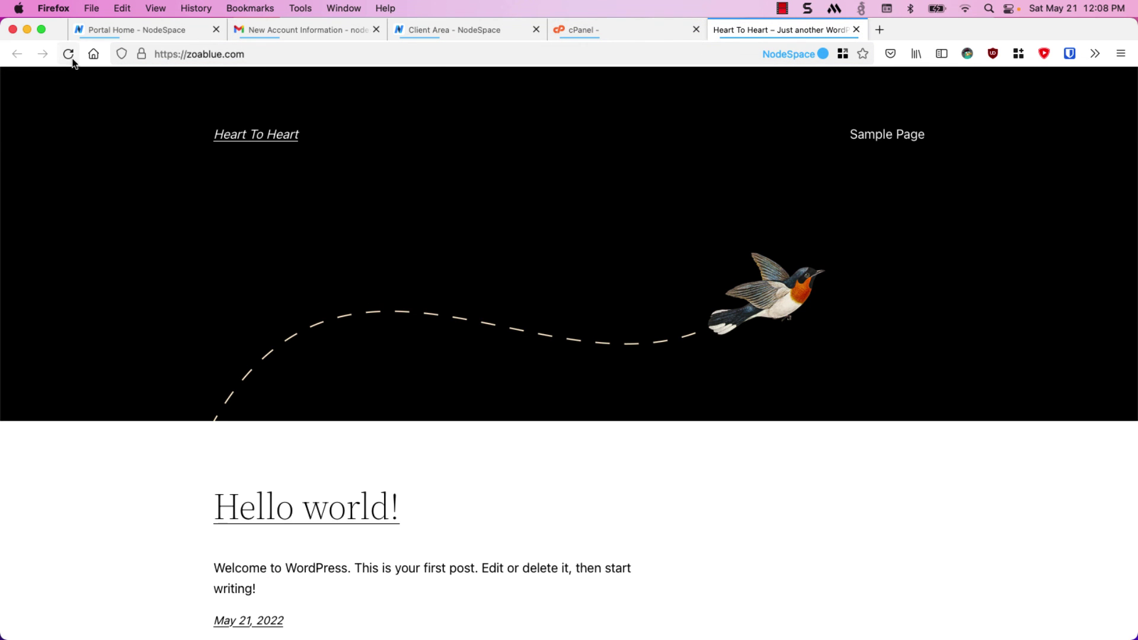
pyautogui.click(68, 54)
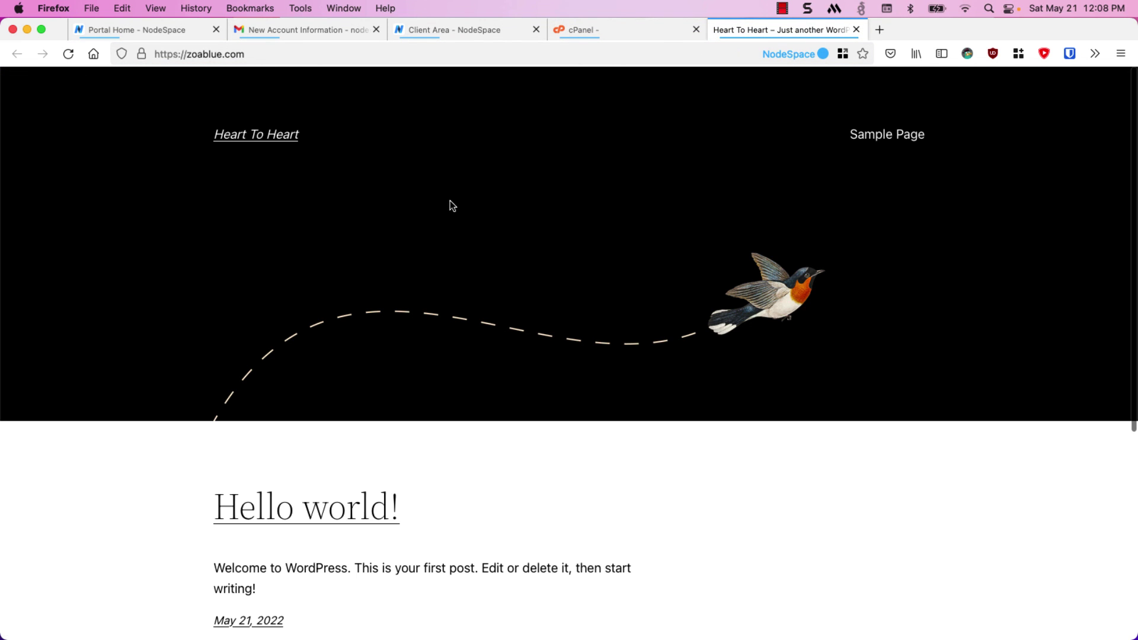
# Make Hestia 3.0.22 the active theme for zoablue.com and return to the live site tab
pyautogui.click(580, 36)
pyautogui.click(877, 427)
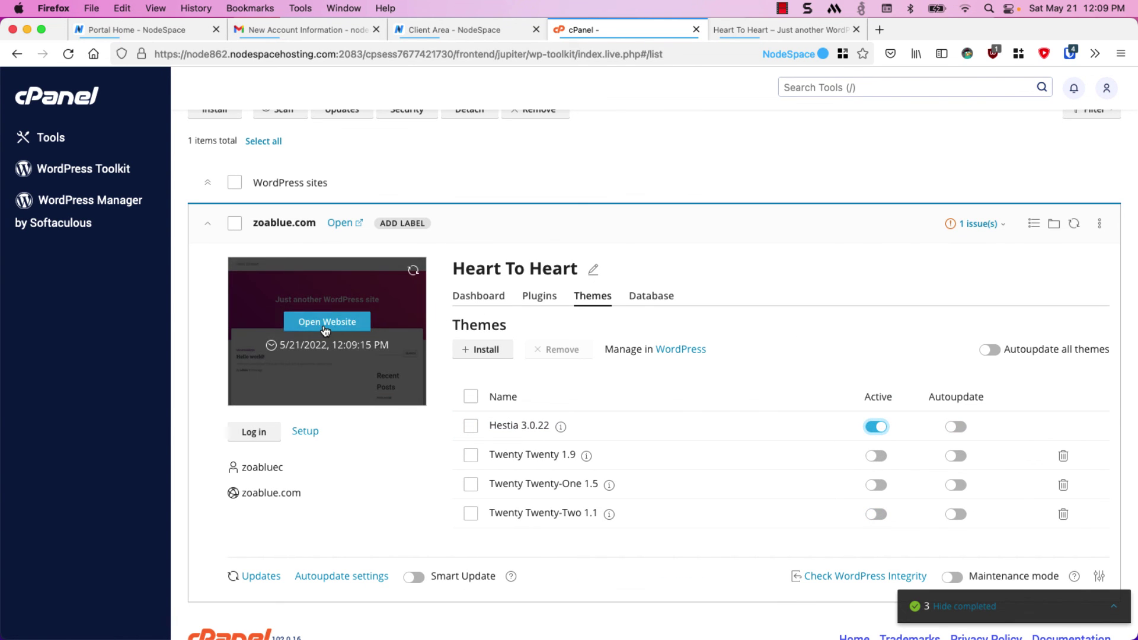
pyautogui.click(742, 31)
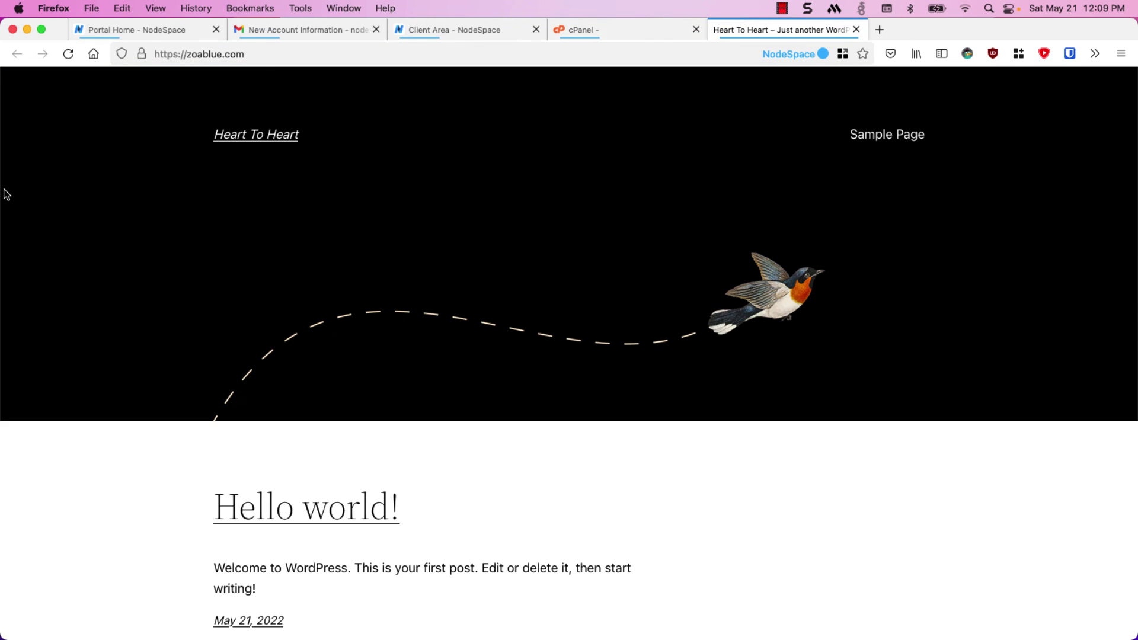
# Reload zoablue.com to see the pink Hestia design, then return to the Toolkit themes list
pyautogui.click(68, 56)
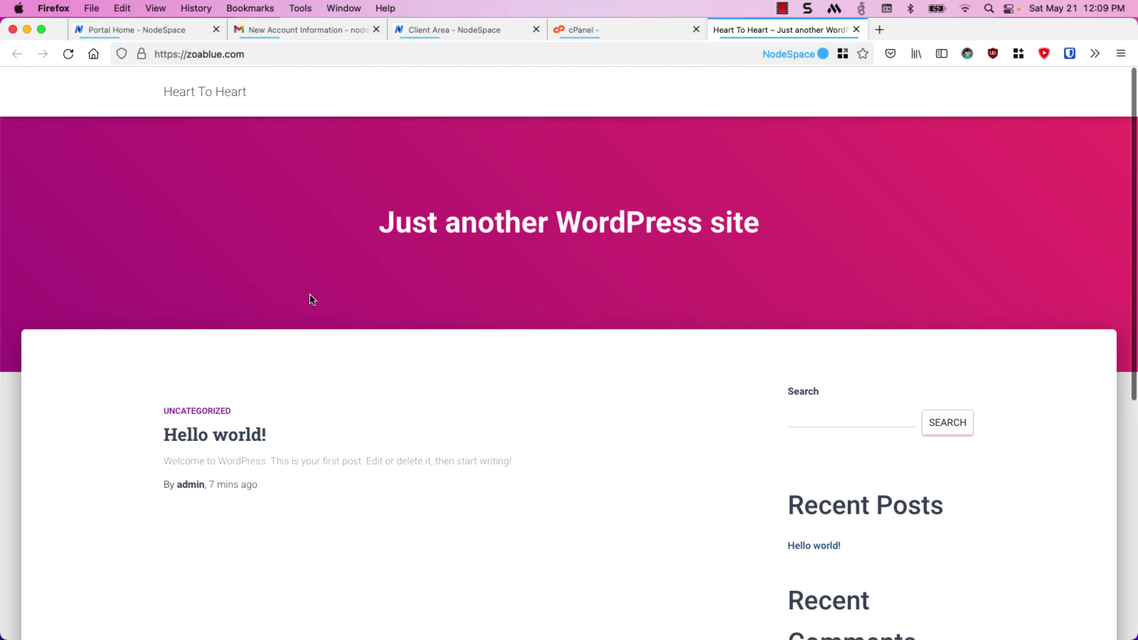
pyautogui.scroll(-3, 309, 294)
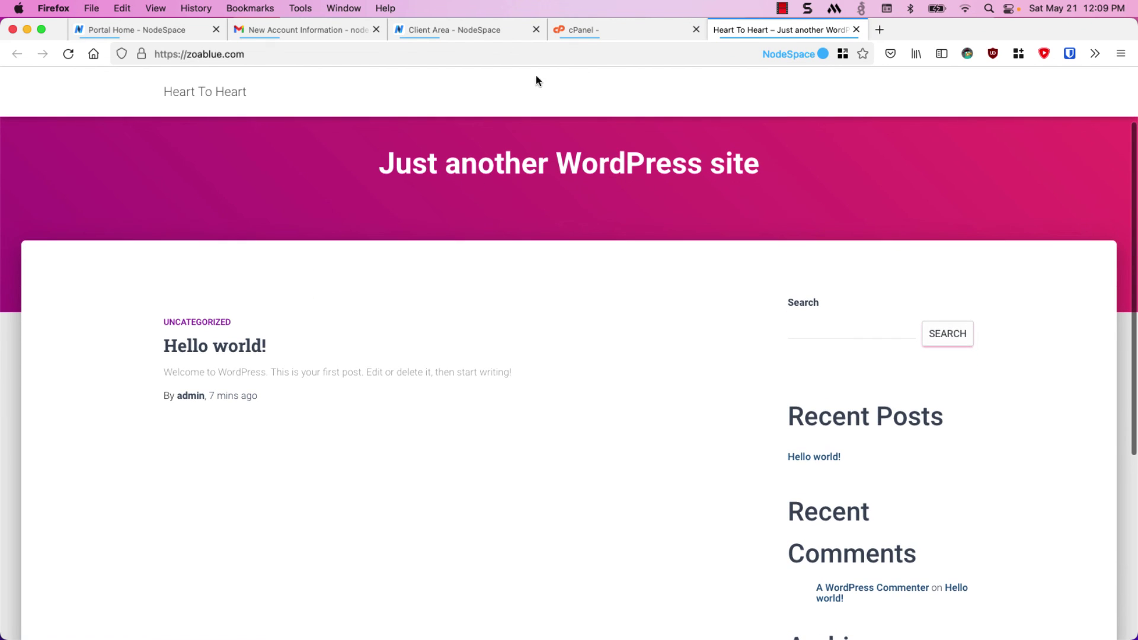
pyautogui.click(584, 31)
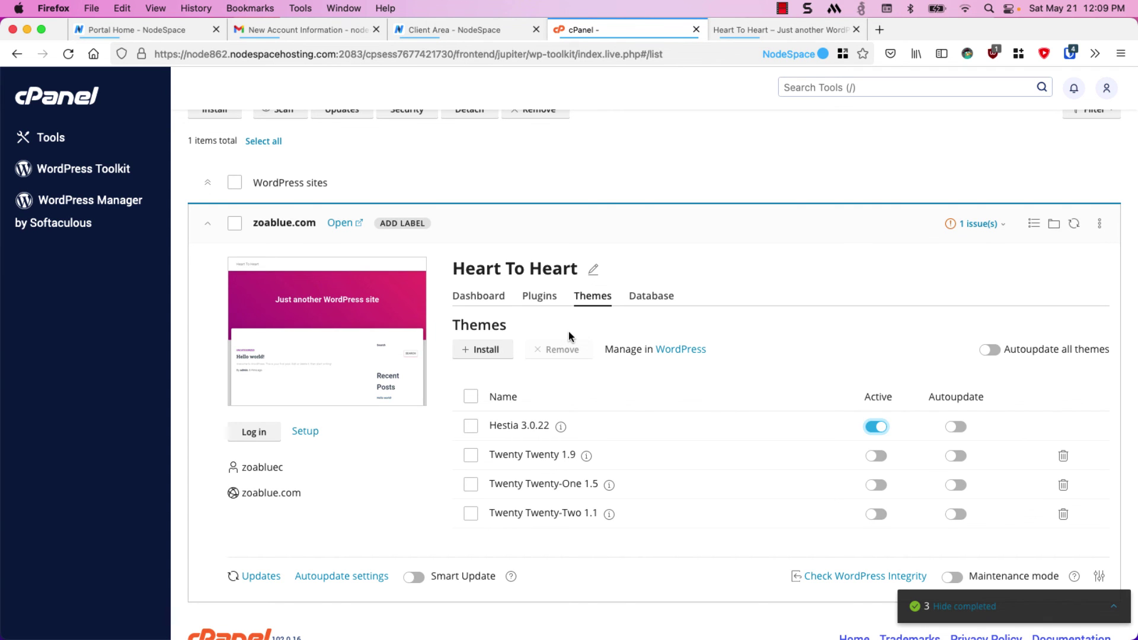
pyautogui.scroll(-1, 569, 336)
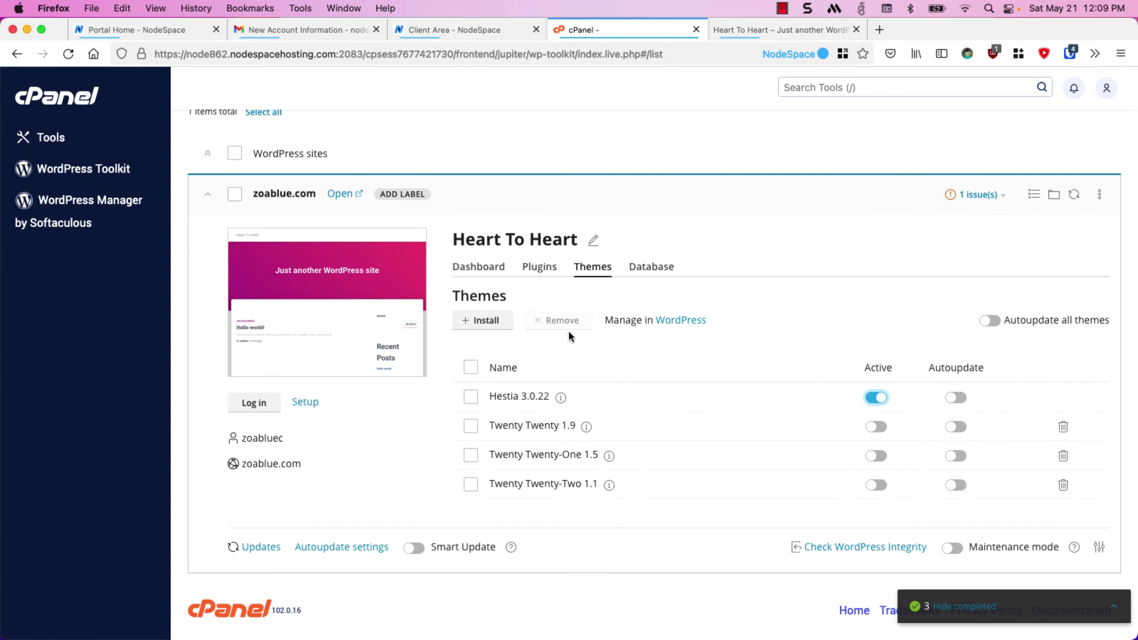